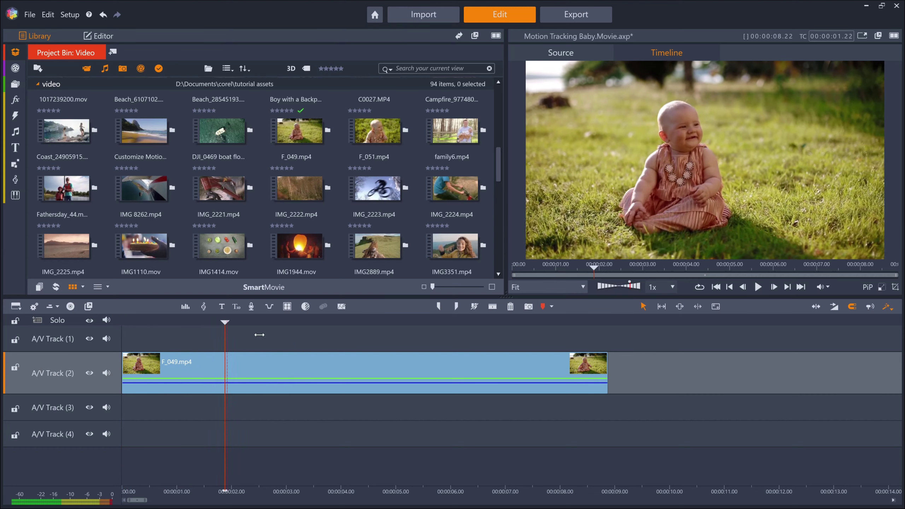
# Open the F_049.mp4 clip at its first frame in the motion tracking editor and choose Mask Object mode
pyautogui.moveTo(376, 334); pyautogui.dragTo(66, 344)
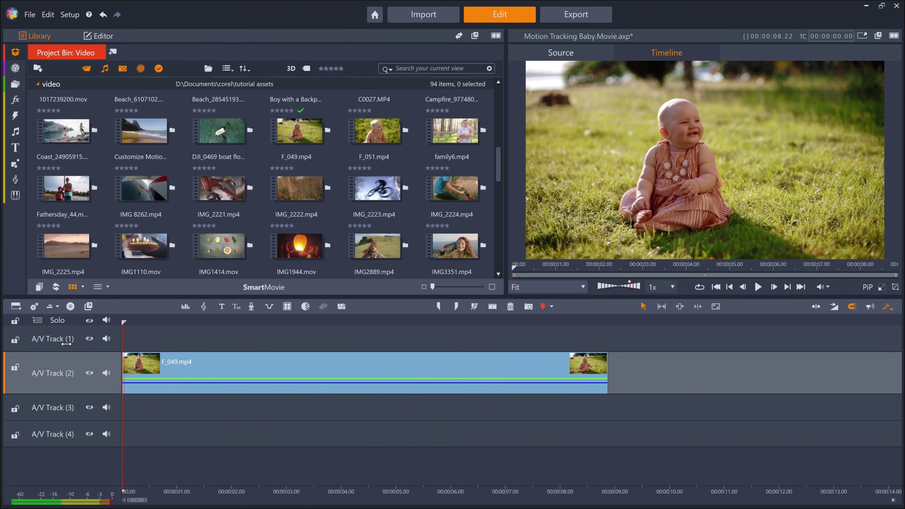
pyautogui.click(272, 370)
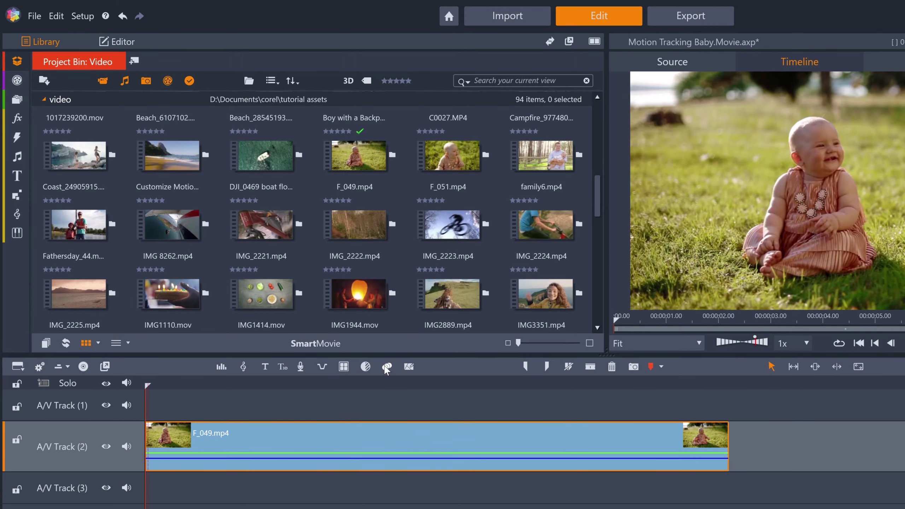
pyautogui.click(387, 367)
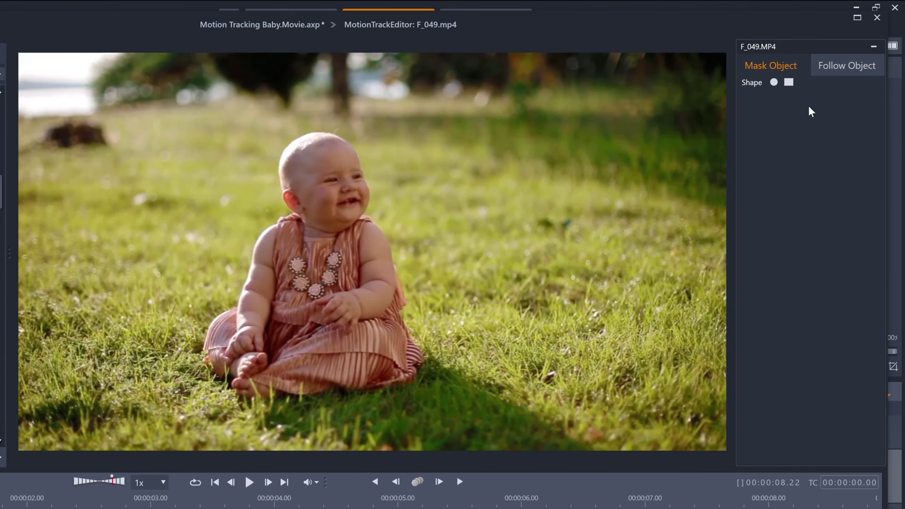
pyautogui.click(850, 54)
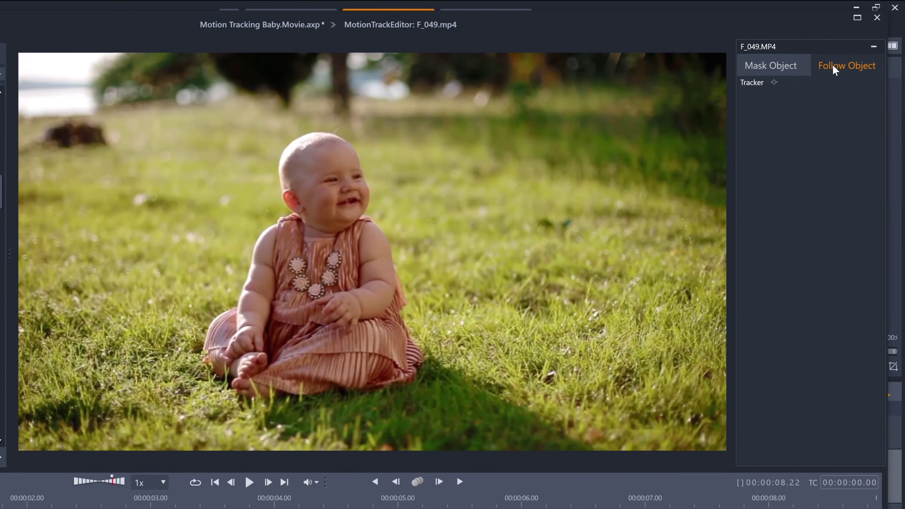
pyautogui.click(787, 73)
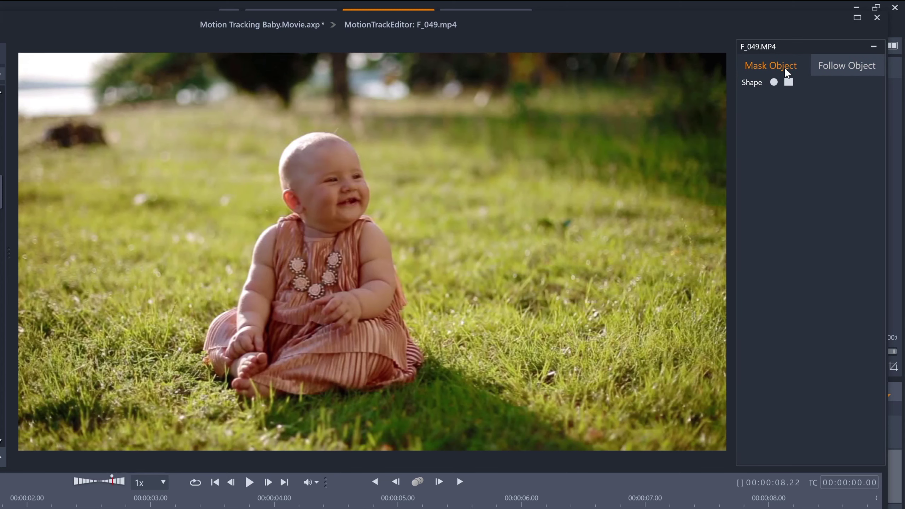
# Draw an elliptical mask over the baby's face
pyautogui.click(774, 83)
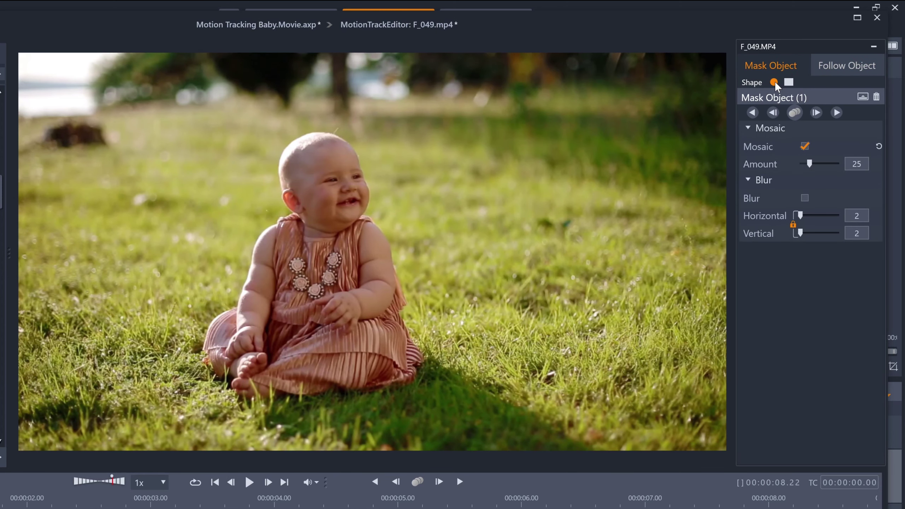
pyautogui.click(326, 159)
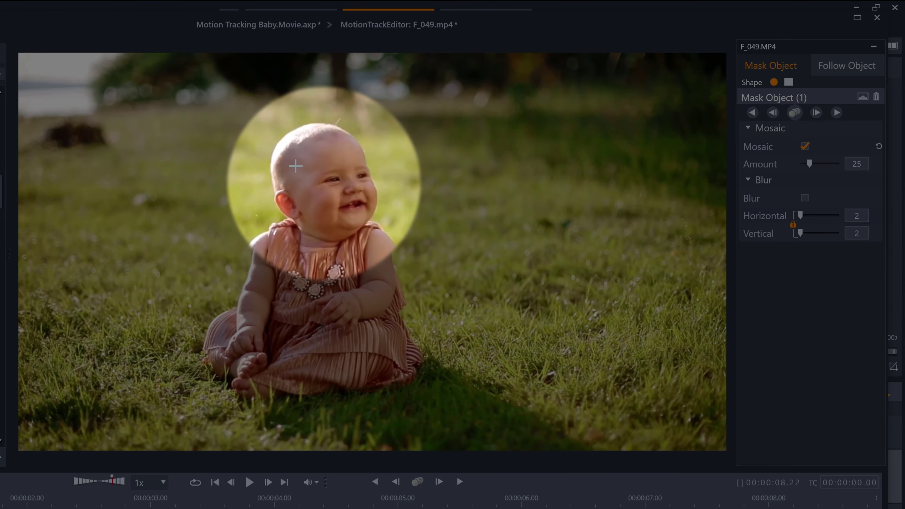
pyautogui.moveTo(378, 200); pyautogui.dragTo(378, 231)
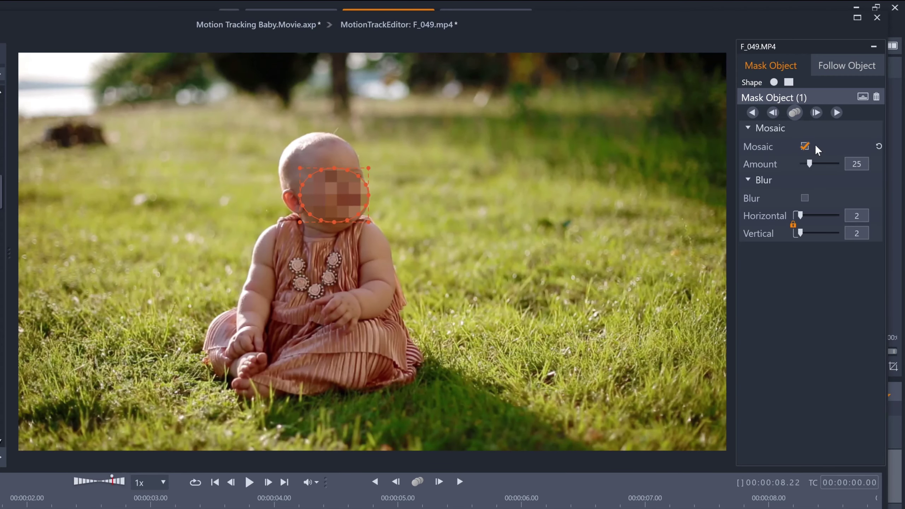
# Try a blur of 31 horizontally and vertically on the face mask in place of the mosaic, and leave both effects turned off
pyautogui.moveTo(809, 163); pyautogui.dragTo(809, 163)
pyautogui.click(804, 146)
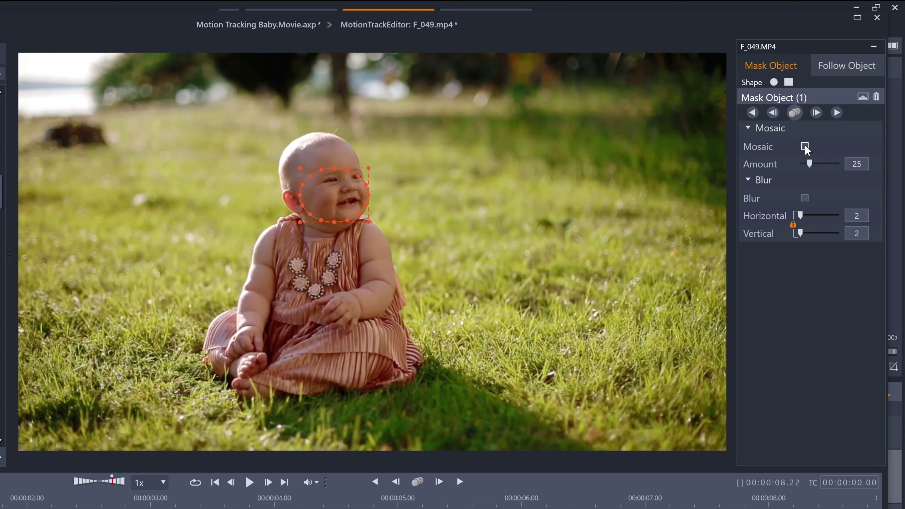
pyautogui.click(805, 198)
pyautogui.moveTo(800, 215); pyautogui.dragTo(812, 215)
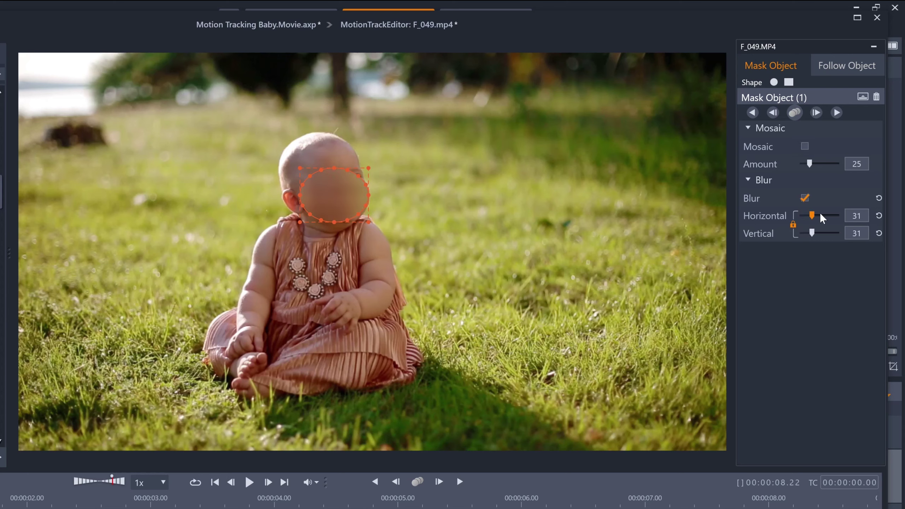
pyautogui.click(805, 146)
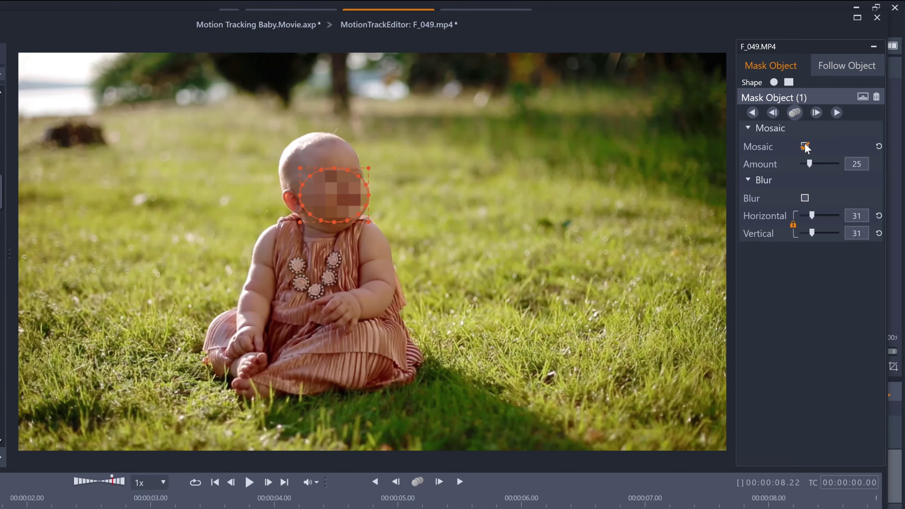
pyautogui.click(805, 146)
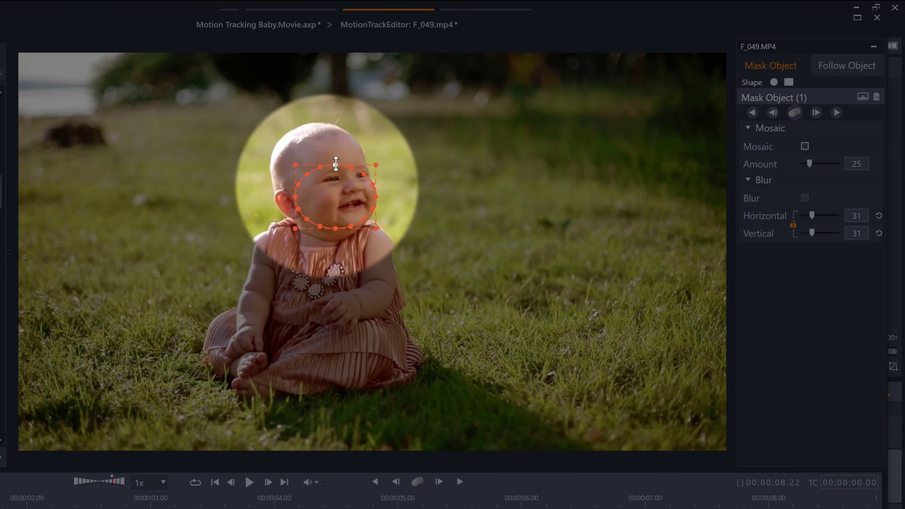
# Reshape the elliptical mask by adjusting its outline points to fit the baby's face
pyautogui.click(373, 181)
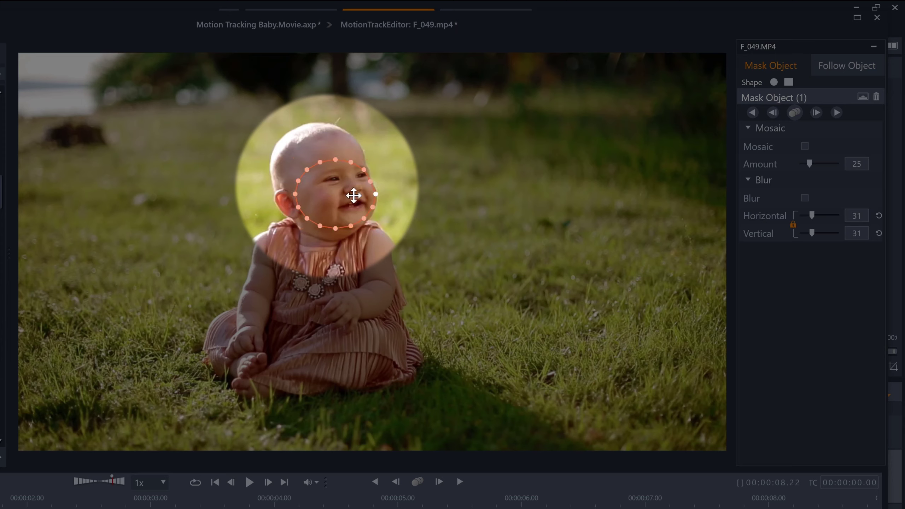
pyautogui.moveTo(373, 194); pyautogui.dragTo(376, 195)
pyautogui.moveTo(298, 208); pyautogui.dragTo(312, 171)
pyautogui.moveTo(366, 174); pyautogui.dragTo(362, 176)
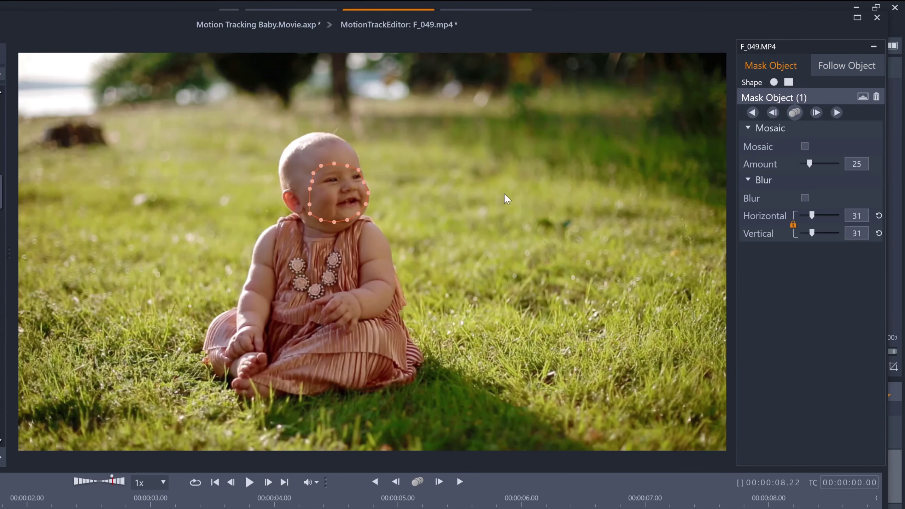
# Track the face mask forward three single frames and through the whole clip, checking its position at several points
pyautogui.click(816, 115)
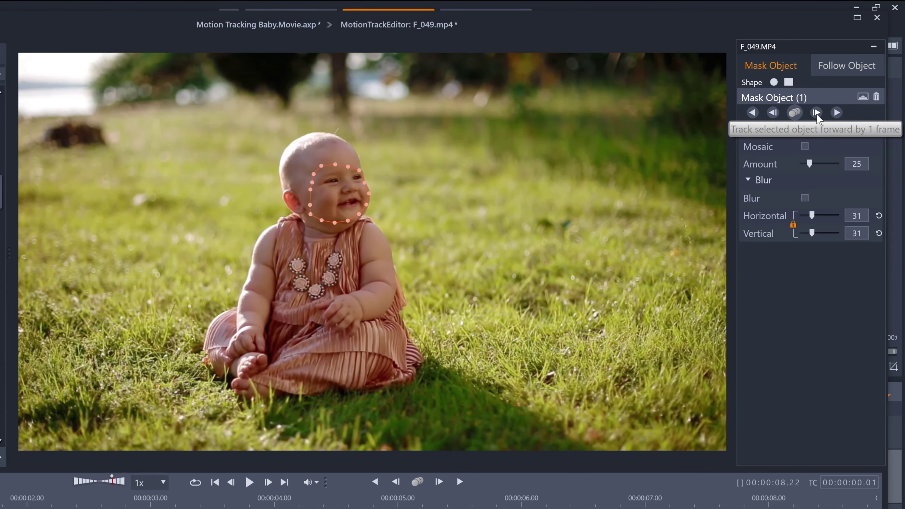
pyautogui.click(816, 114)
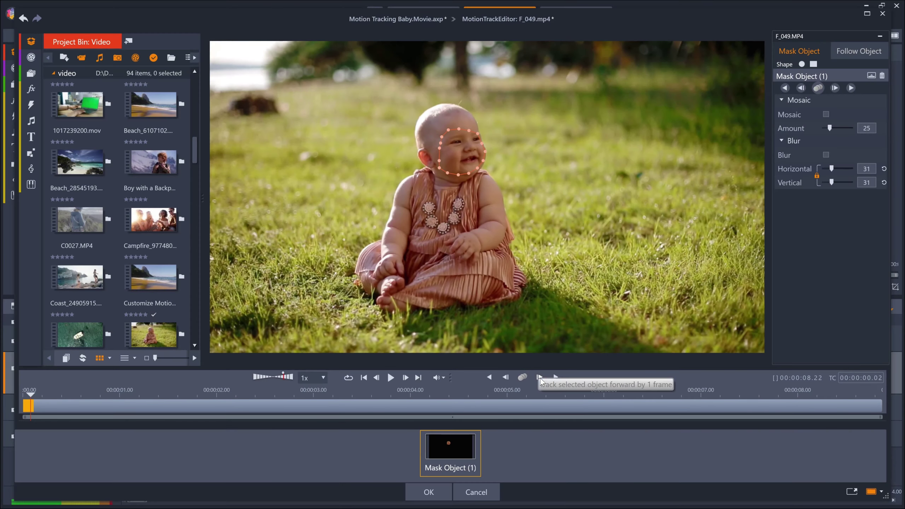
pyautogui.click(539, 378)
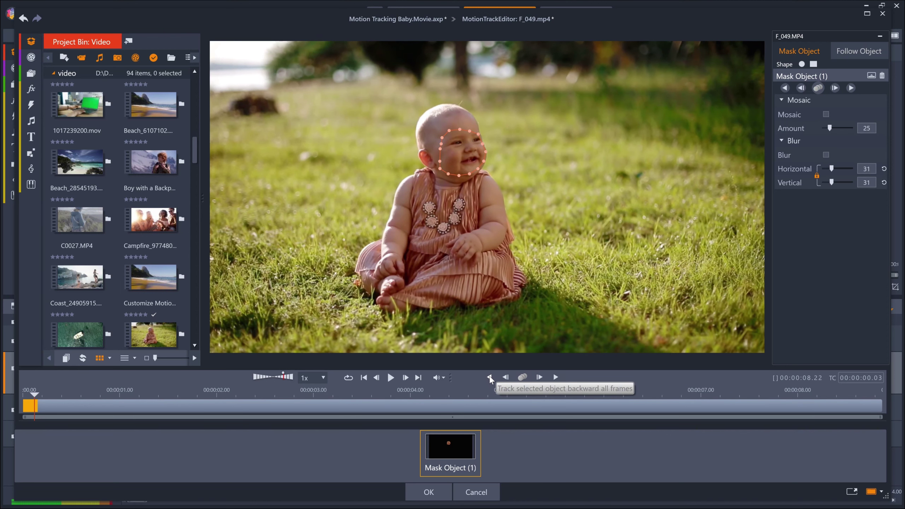
pyautogui.click(522, 378)
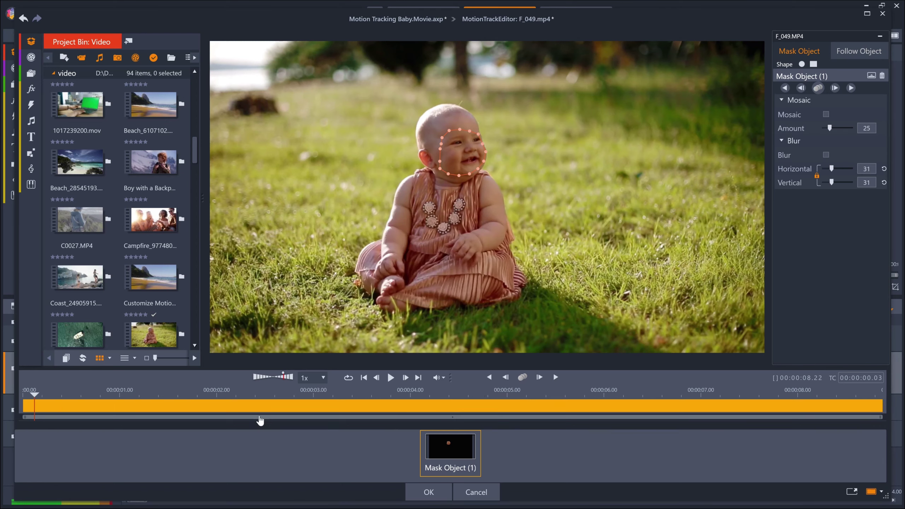
pyautogui.click(193, 394)
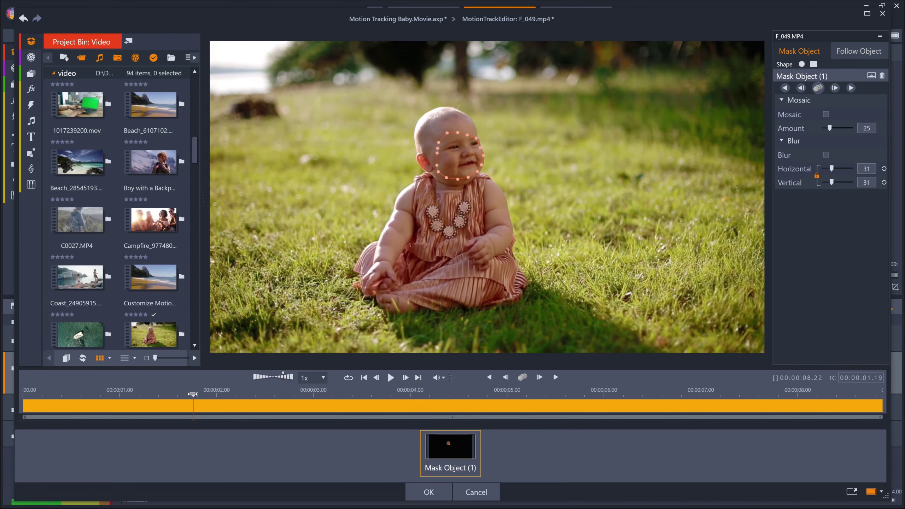
pyautogui.click(369, 394)
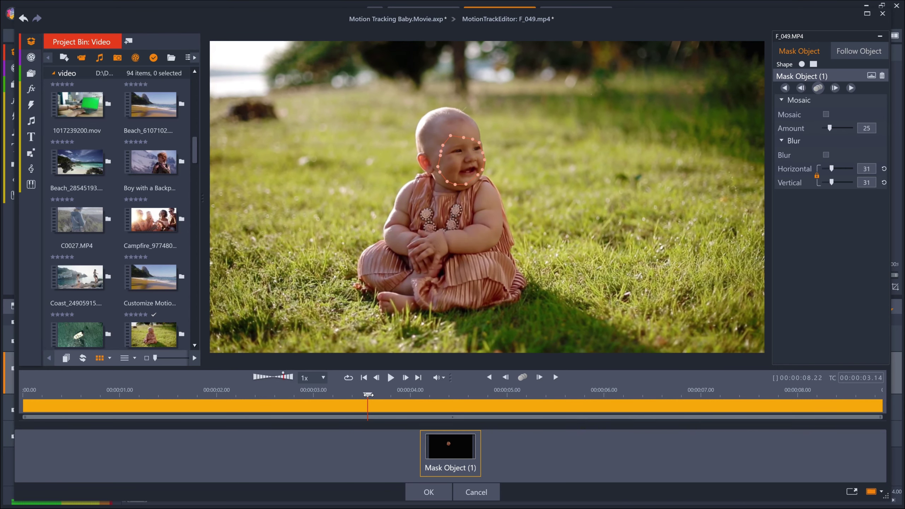
pyautogui.click(584, 394)
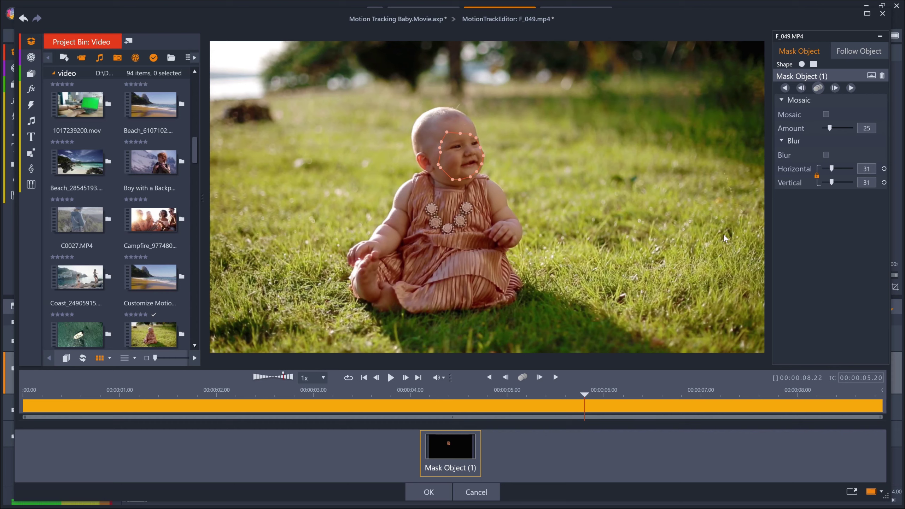
# Enable the mosaic on the tracked mask with an amount of 21, preview it from the start, and accept the tracking
pyautogui.click(826, 115)
pyautogui.moveTo(829, 128); pyautogui.dragTo(827, 128)
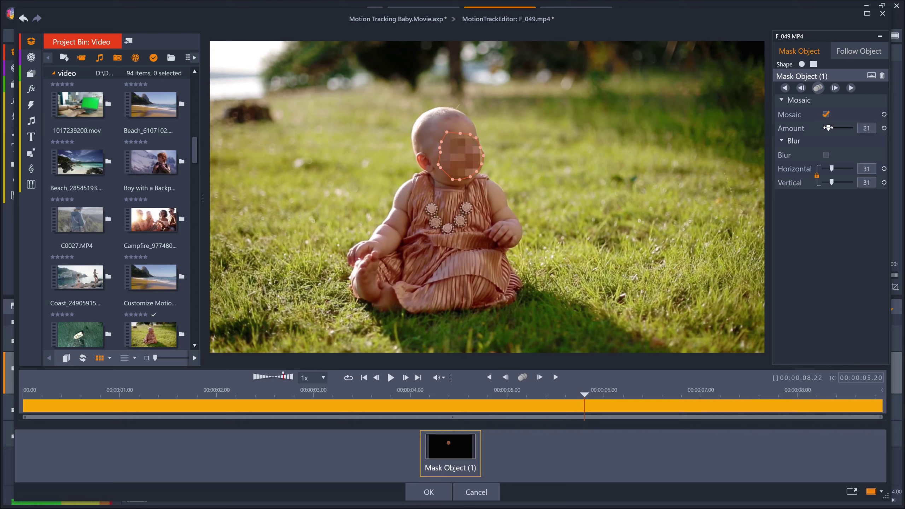
pyautogui.click(362, 379)
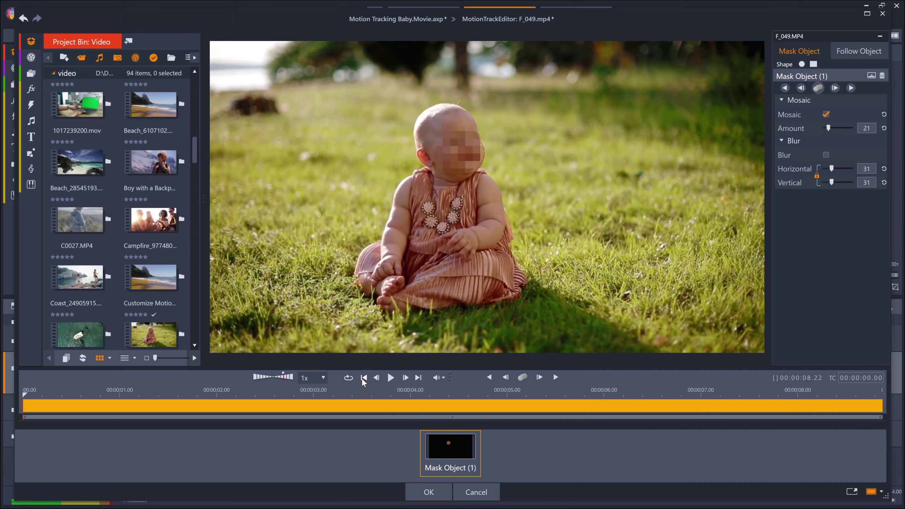
pyautogui.click(390, 379)
pyautogui.click(424, 491)
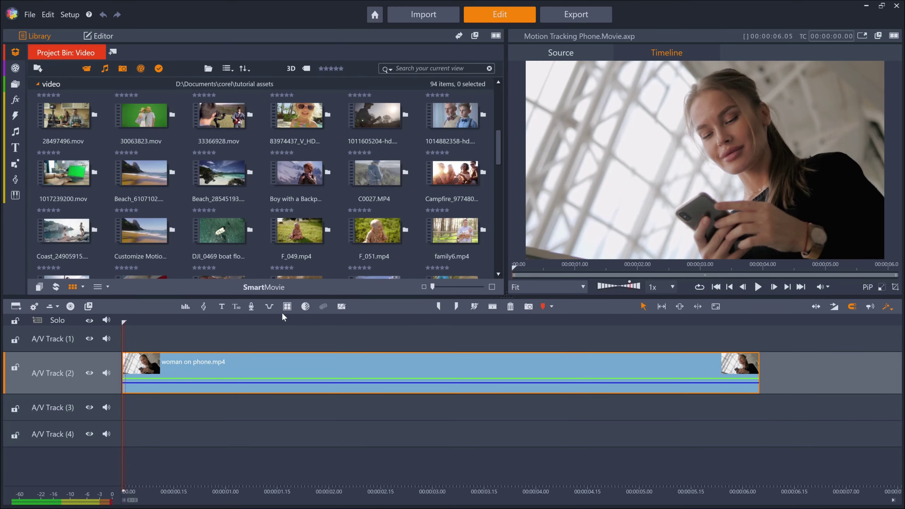
# Open the "woman on phone.mp4" clip at its first frame in the motion tracking editor in Follow Object mode
pyautogui.moveTo(139, 336)
pyautogui.mouseDown()
pyautogui.moveTo(616, 340)
pyautogui.moveTo(122, 334)
pyautogui.mouseUp()
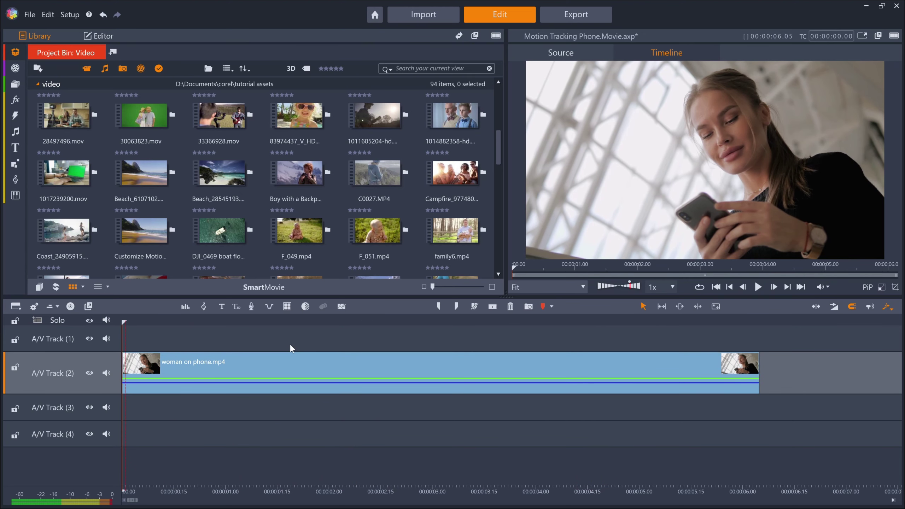
pyautogui.click(291, 368)
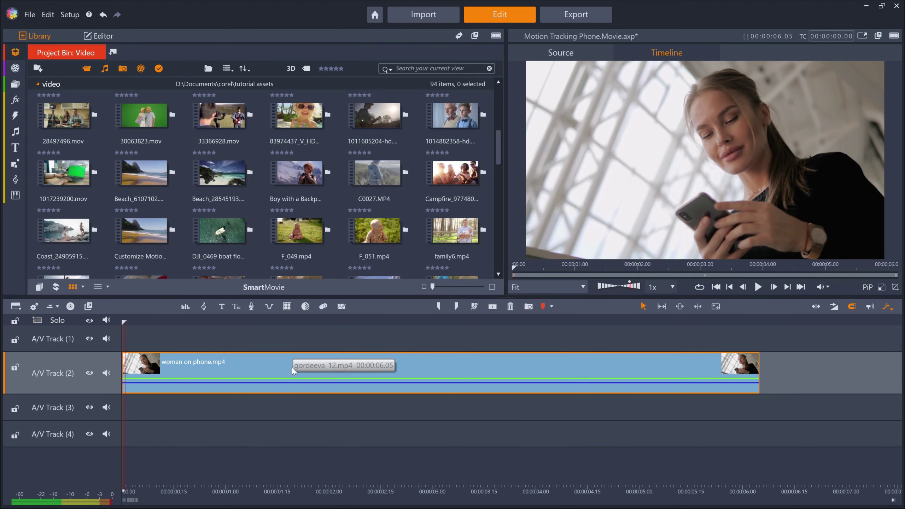
pyautogui.click(324, 306)
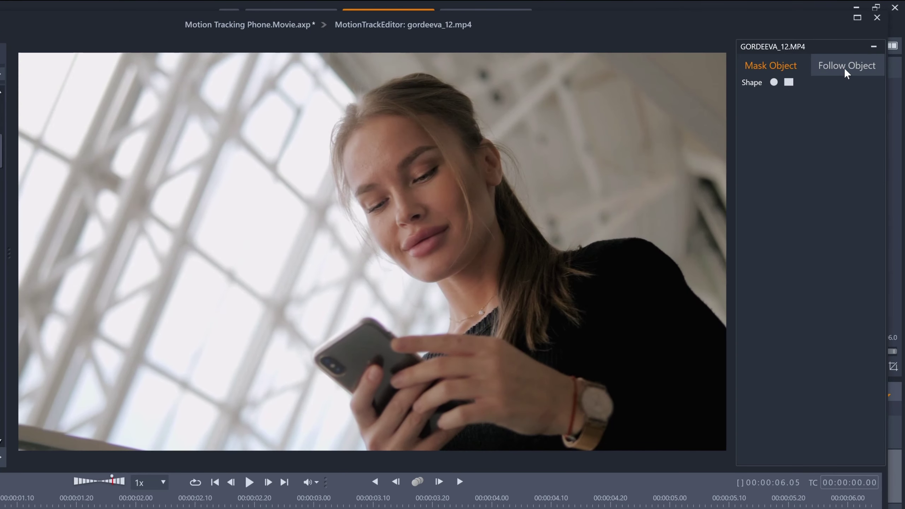
pyautogui.click(846, 68)
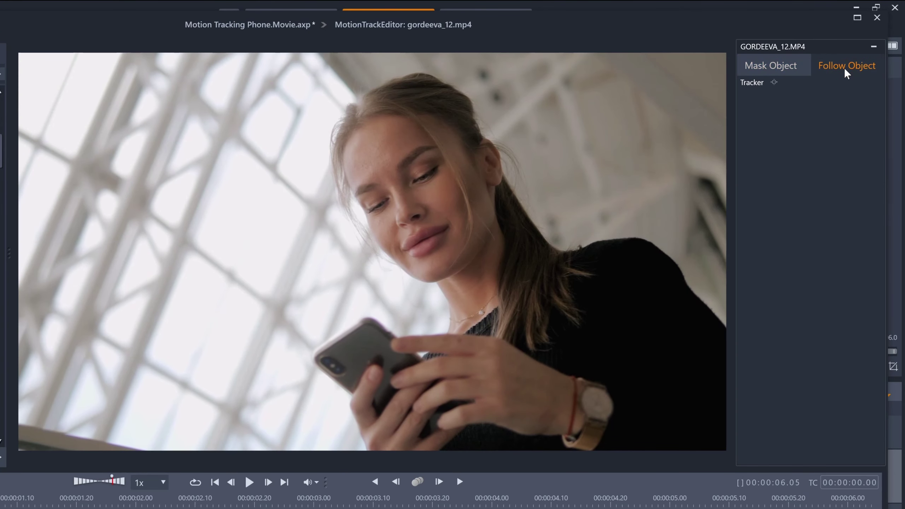
# Place a Follow Object tracker on the phone's camera lens
pyautogui.click(772, 85)
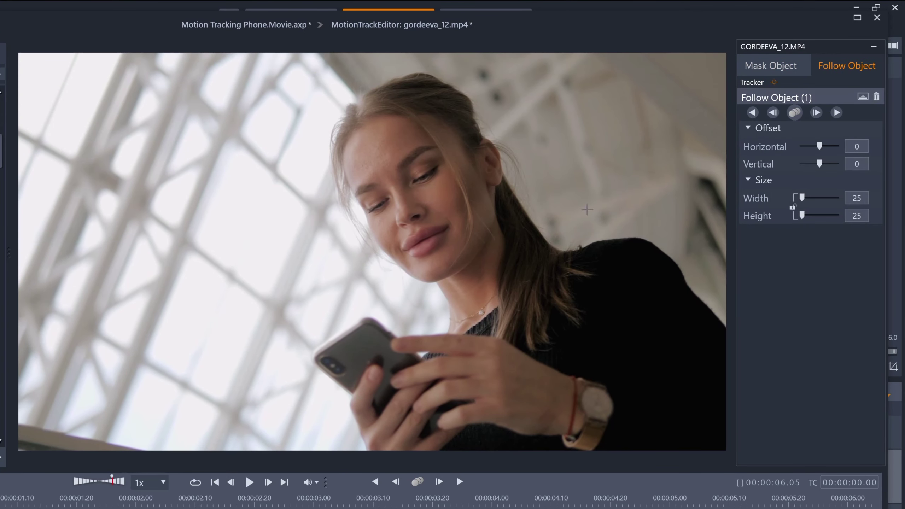
pyautogui.click(331, 366)
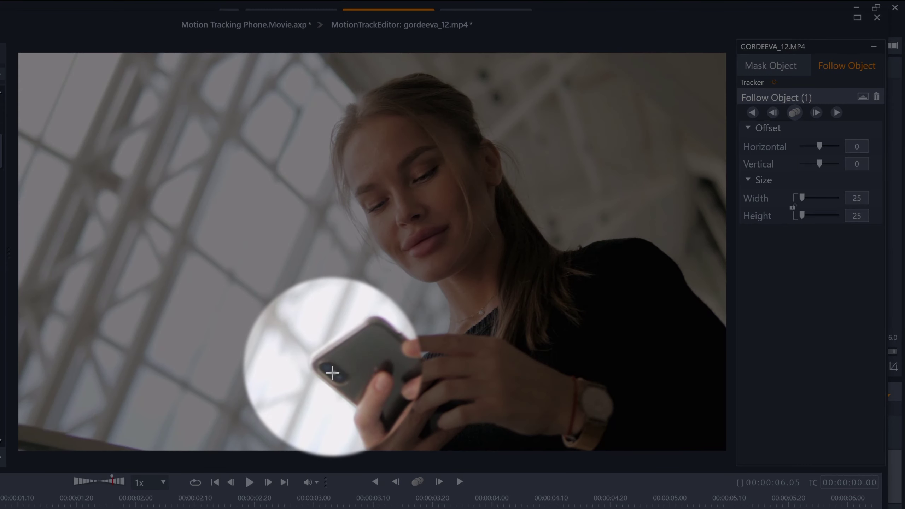
pyautogui.click(332, 372)
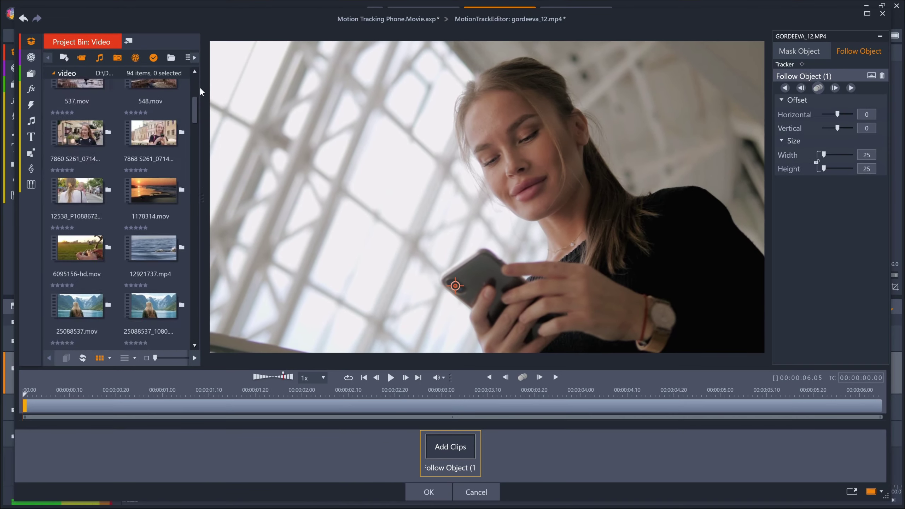
# Attach the Message.png graphic to the tracker, with width and height linked and both set to 65
pyautogui.moveTo(76, 178); pyautogui.dragTo(453, 447)
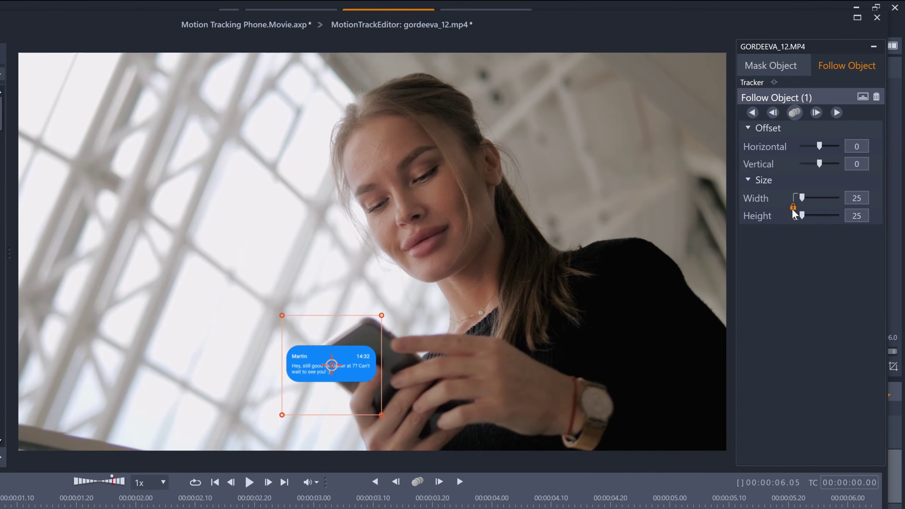
pyautogui.click(874, 155)
pyautogui.write('65')
pyautogui.press('Return')
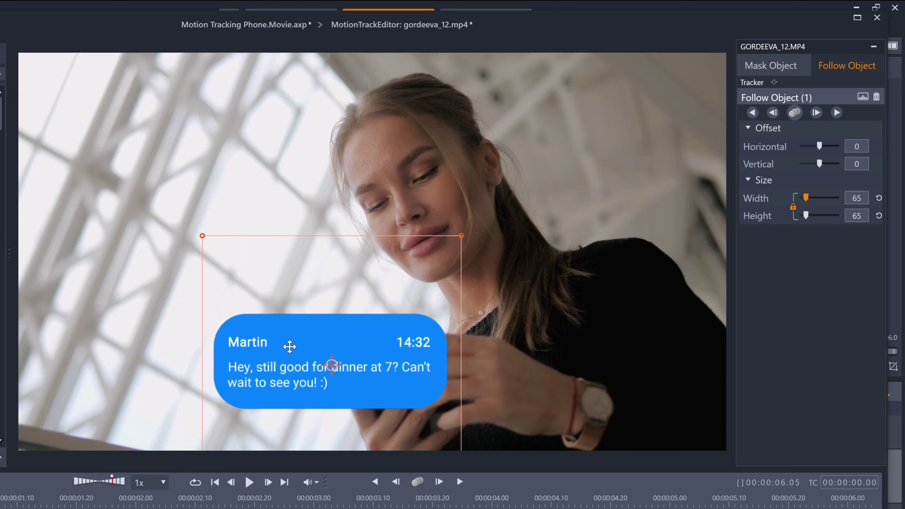
# Move the message bubble above the phone, beside the woman's face, and track the phone through the whole clip
pyautogui.moveTo(281, 345); pyautogui.dragTo(184, 263)
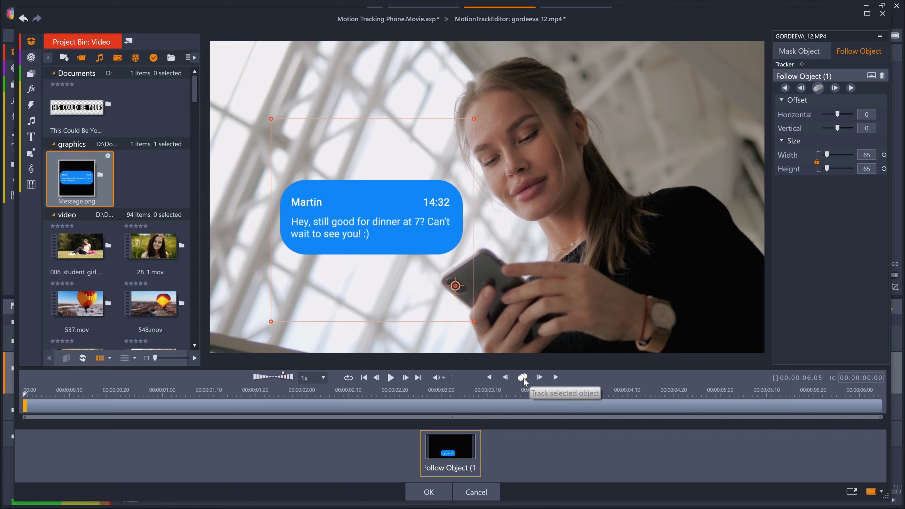
pyautogui.click(523, 379)
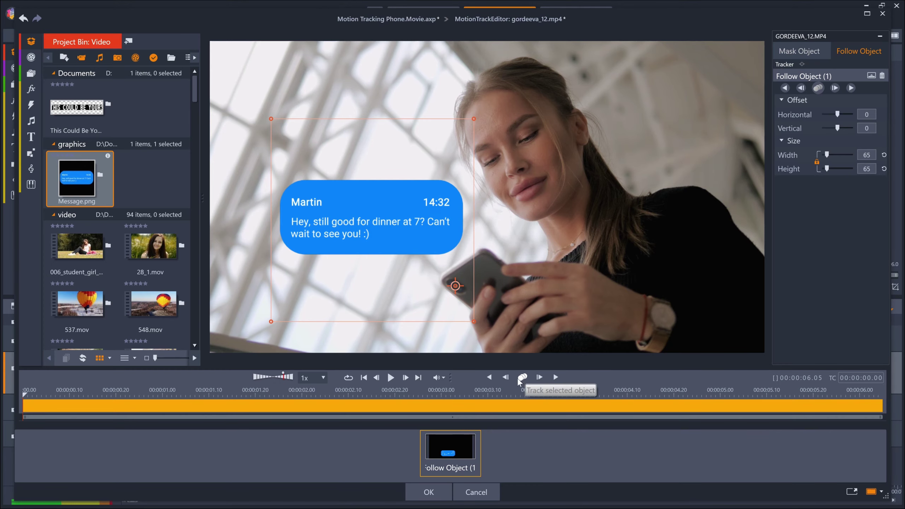
# Play back the tracked message bubble on the phone clip and accept the motion tracking
pyautogui.click(392, 378)
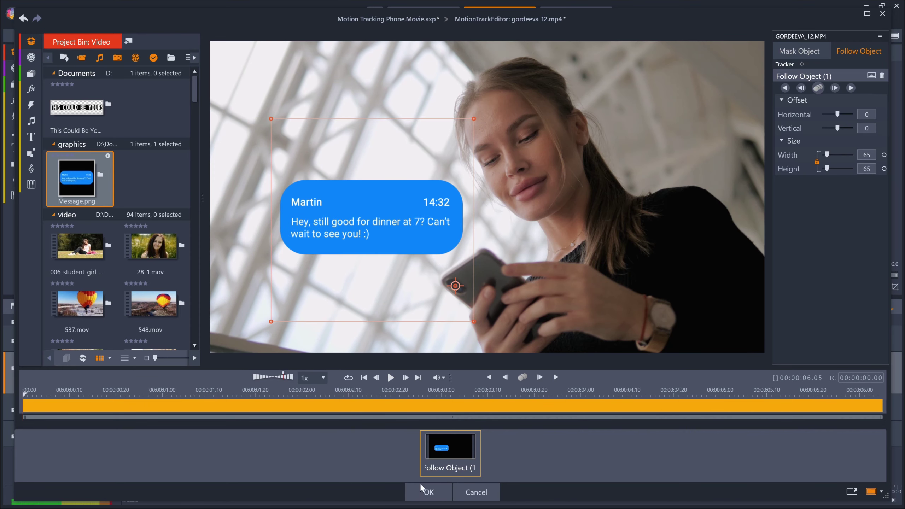
pyautogui.click(425, 492)
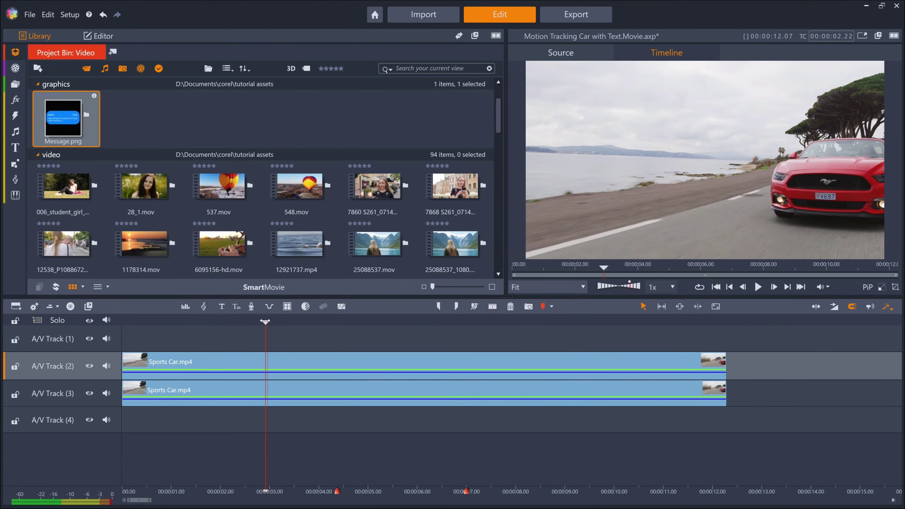
pyautogui.moveTo(265, 322); pyautogui.dragTo(431, 322)
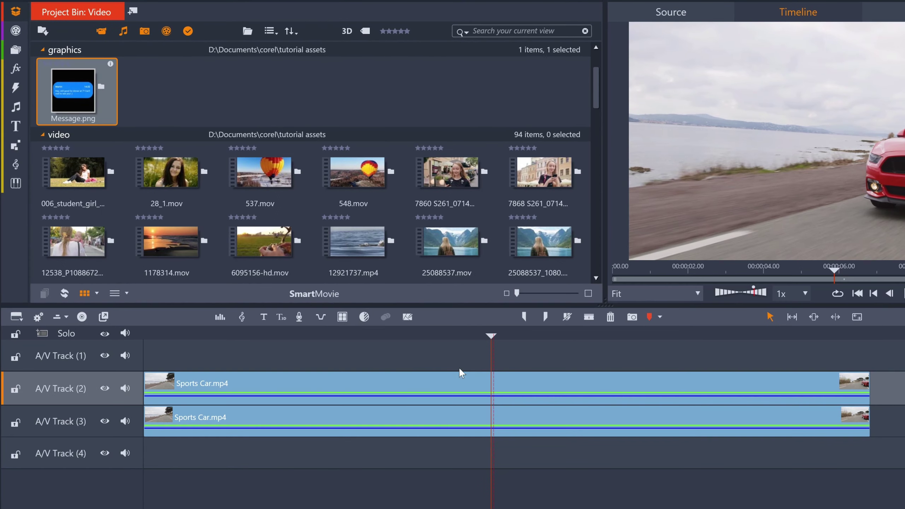
pyautogui.click(90, 368)
pyautogui.click(254, 383)
pyautogui.click(254, 418)
pyautogui.click(106, 390)
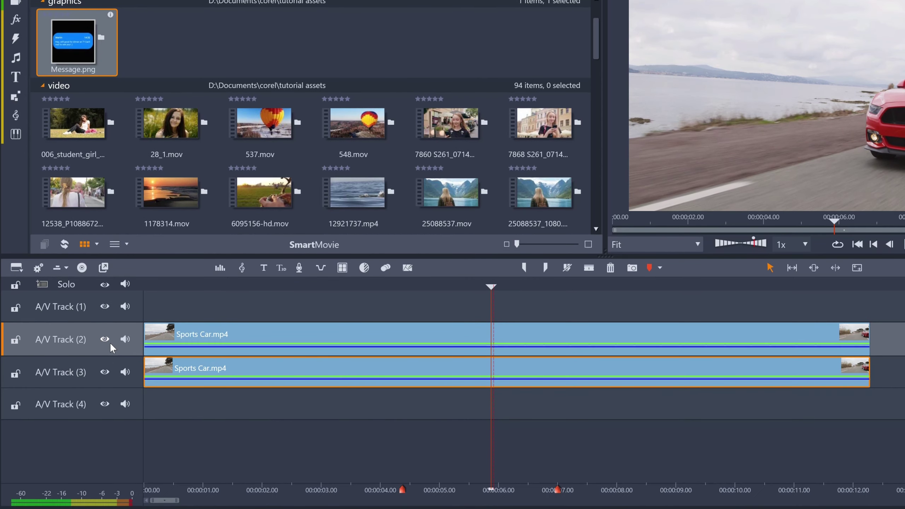
# Split the Sports Car.mp4 clip on A/V Track (2) at the two red timeline markers
pyautogui.click(403, 492)
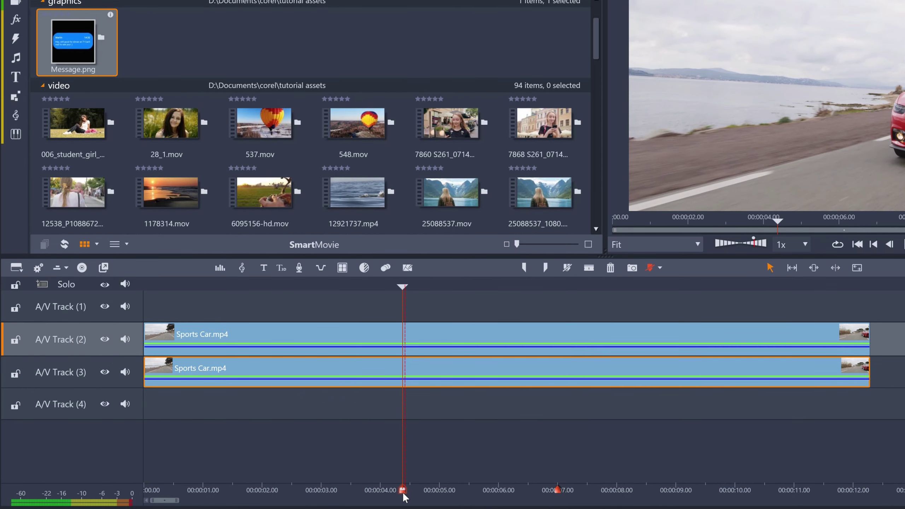
pyautogui.click(399, 334)
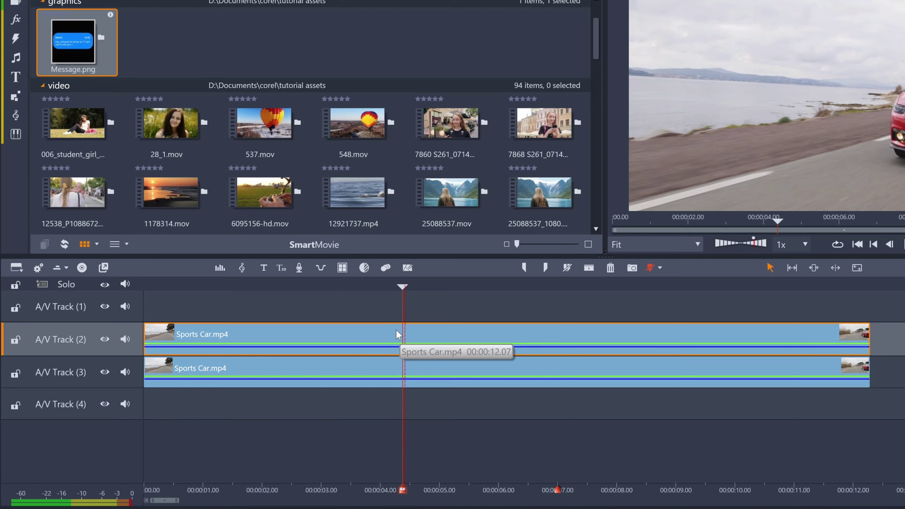
pyautogui.click(589, 268)
pyautogui.click(557, 490)
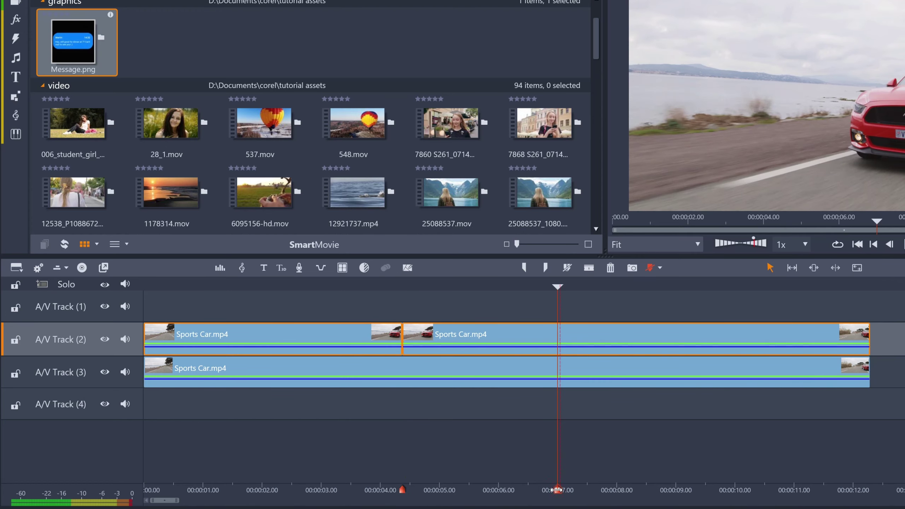
pyautogui.click(589, 267)
# Delete the last and first sections of Sports Car.mp4 on A/V Track (2), keeping the part between the markers
pyautogui.click(605, 334)
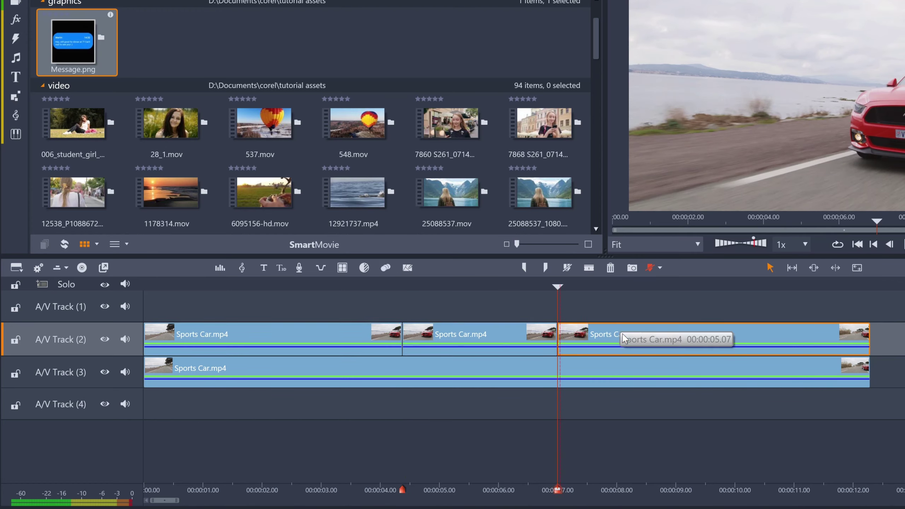
pyautogui.press('Delete')
pyautogui.click(337, 339)
pyautogui.press('Delete')
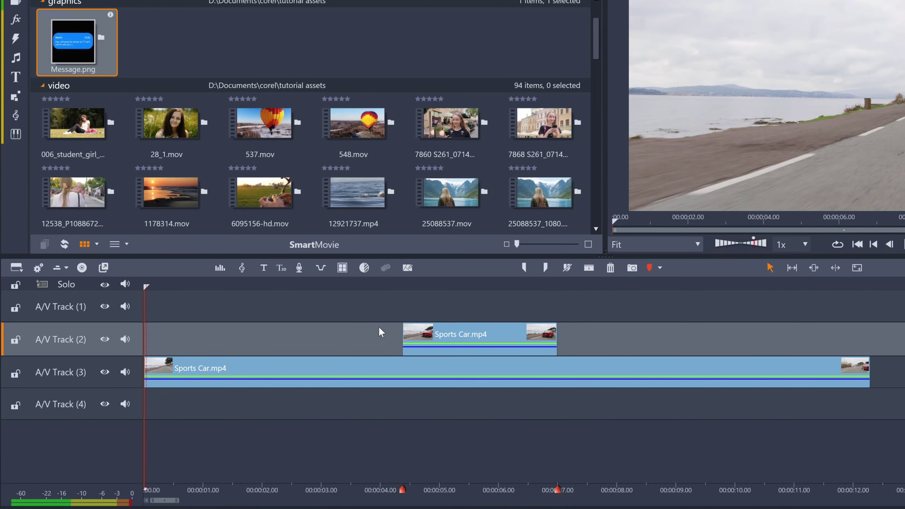
# Open the remaining A/V Track (2) clip in the motion tracking editor and draw an ellipse mask over the red car
pyautogui.click(463, 334)
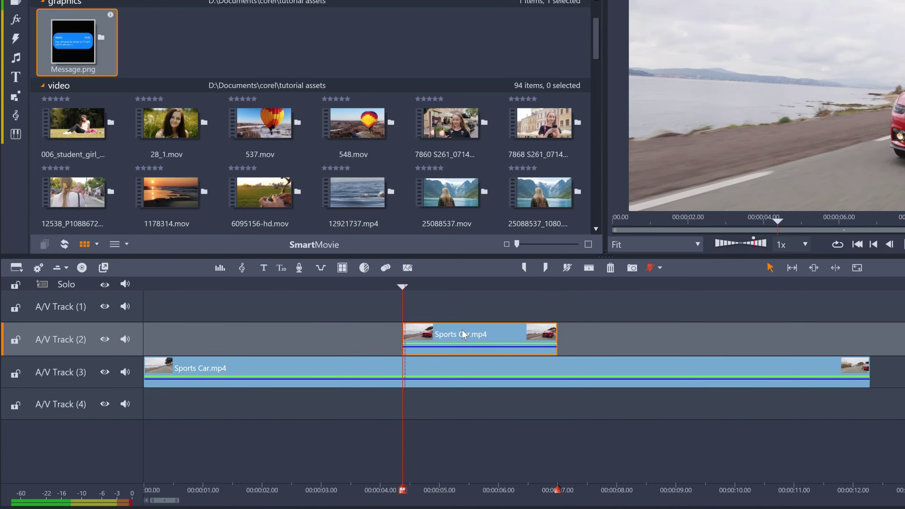
pyautogui.click(386, 268)
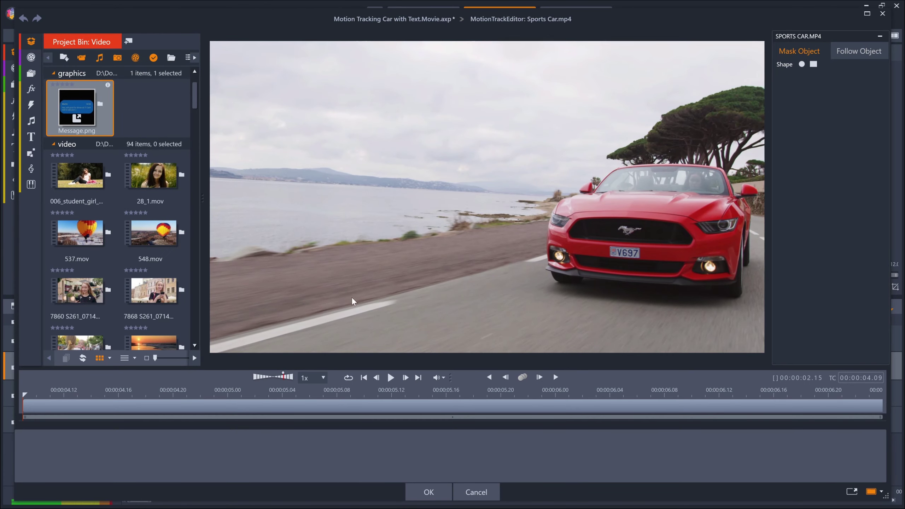
pyautogui.click(802, 64)
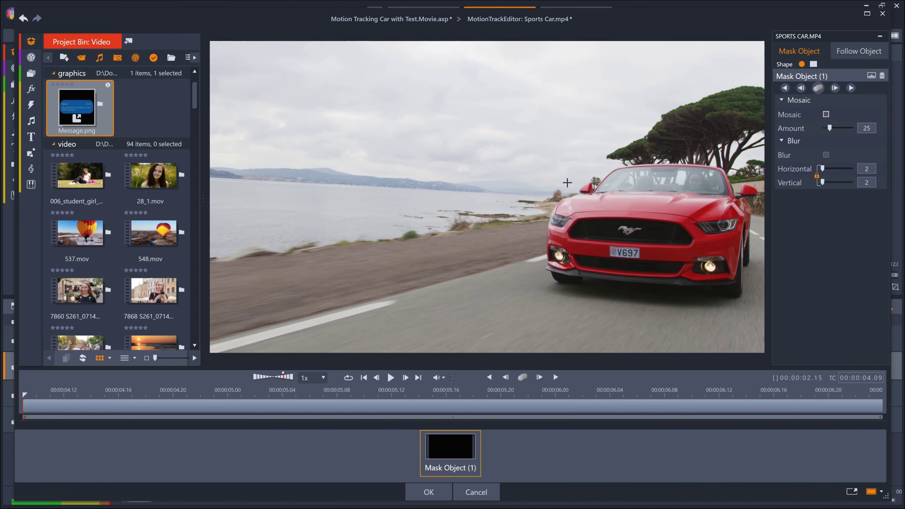
pyautogui.moveTo(562, 175); pyautogui.dragTo(745, 284)
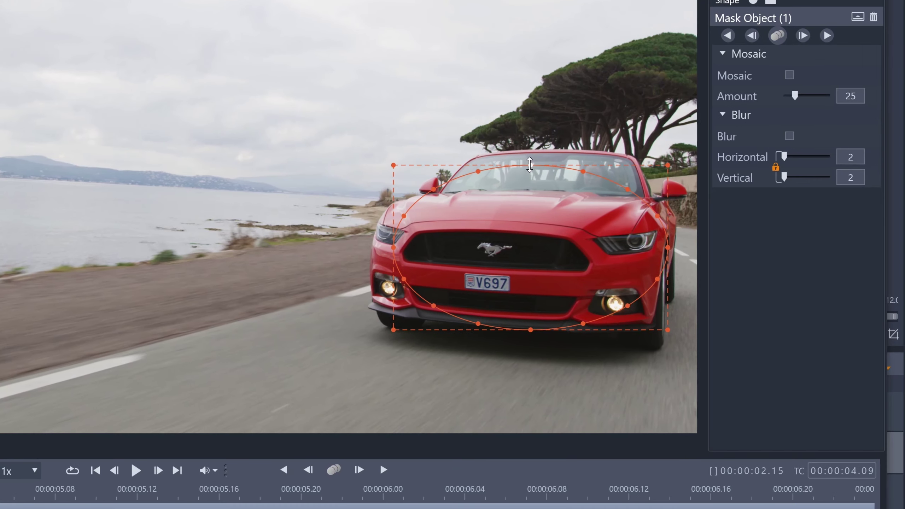
# Enlarge the ellipse mask and reposition its points to follow the red car's outline
pyautogui.moveTo(645, 174); pyautogui.dragTo(645, 164)
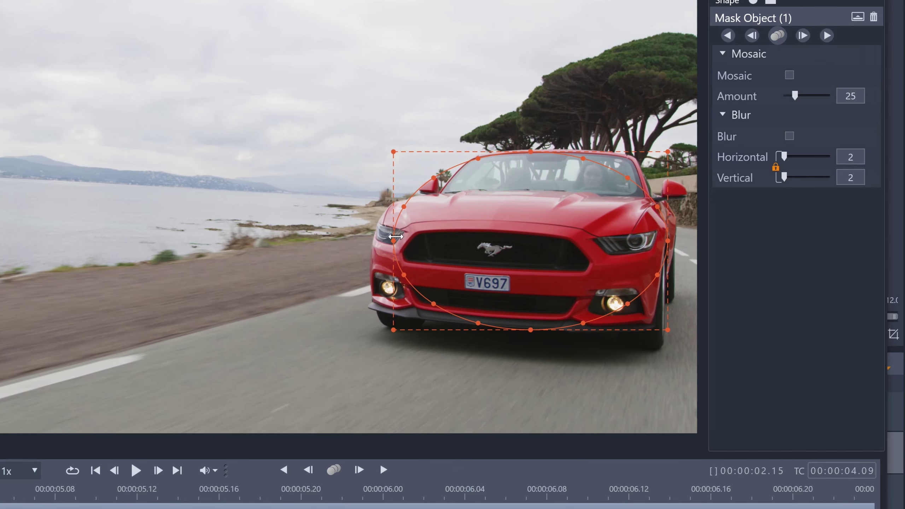
pyautogui.moveTo(395, 237); pyautogui.dragTo(375, 236)
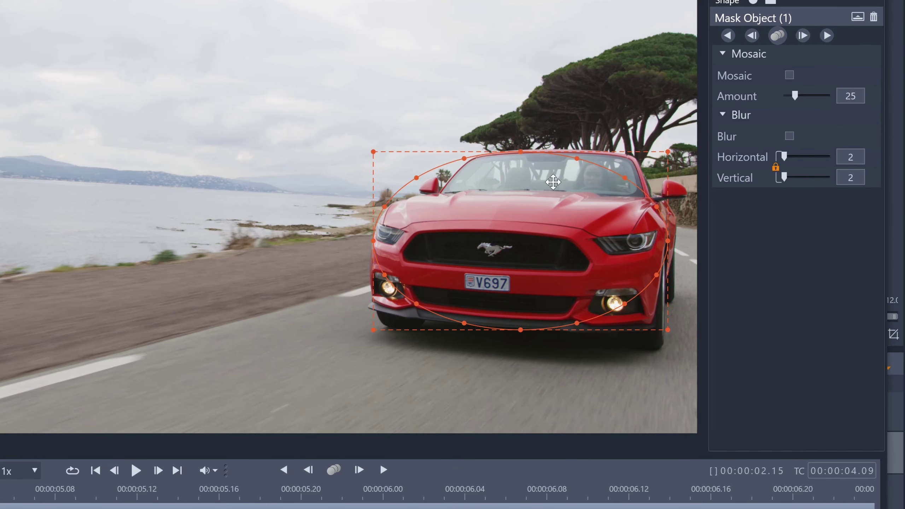
pyautogui.moveTo(577, 159); pyautogui.dragTo(597, 153)
pyautogui.moveTo(464, 158); pyautogui.dragTo(676, 220)
pyautogui.click(415, 184)
pyautogui.click(441, 186)
pyautogui.moveTo(441, 195); pyautogui.dragTo(438, 193)
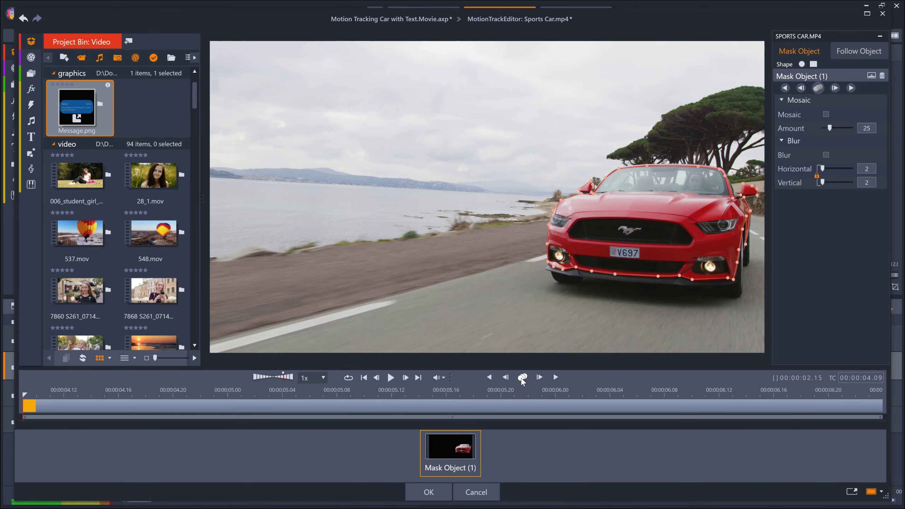
# Track the car mask through the whole clip and check how it fits the car on the early frames
pyautogui.click(522, 377)
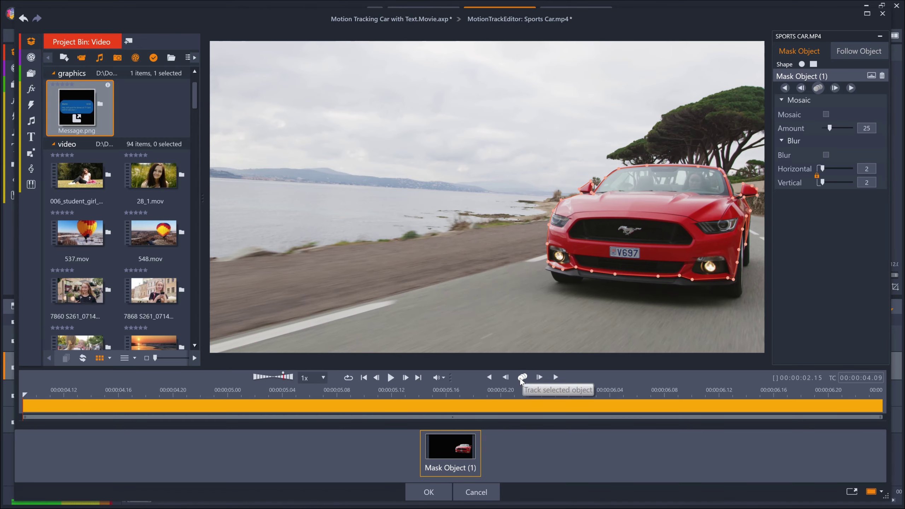
pyautogui.click(407, 378)
pyautogui.click(407, 378)
pyautogui.click(407, 378)
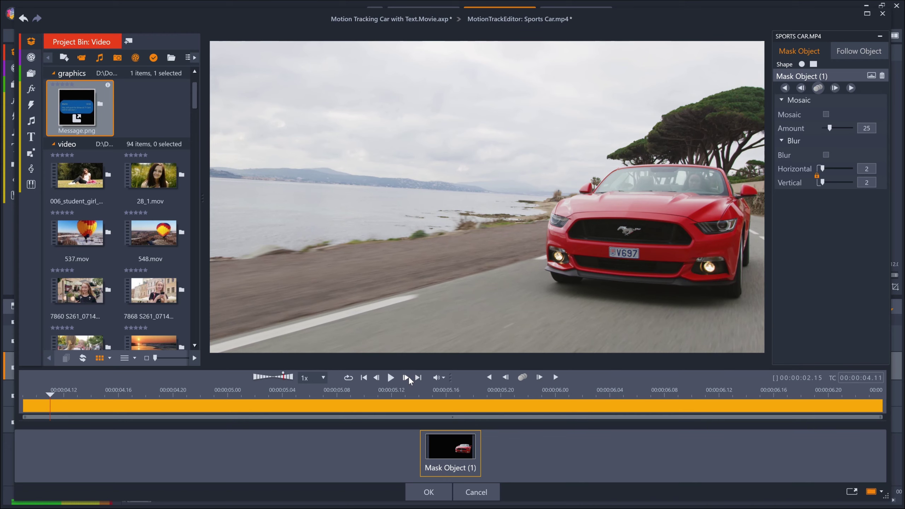
pyautogui.click(408, 377)
pyautogui.click(237, 391)
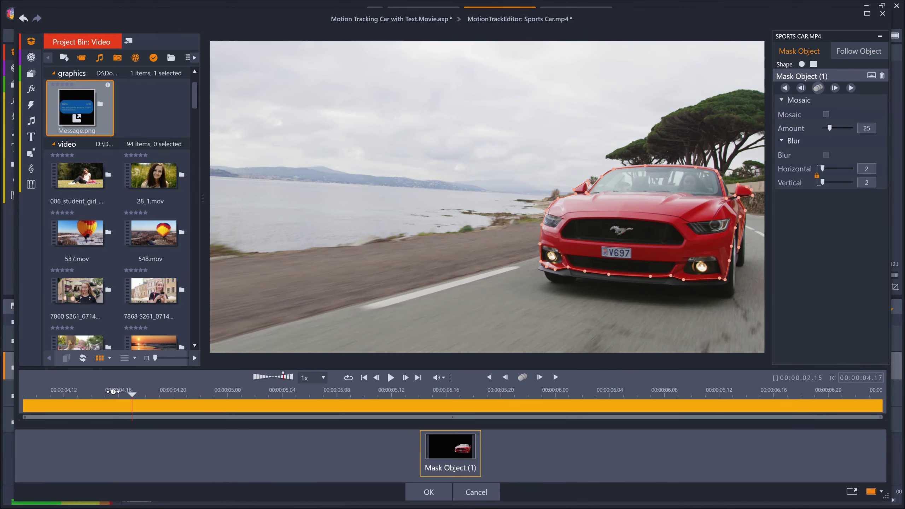
pyautogui.click(105, 392)
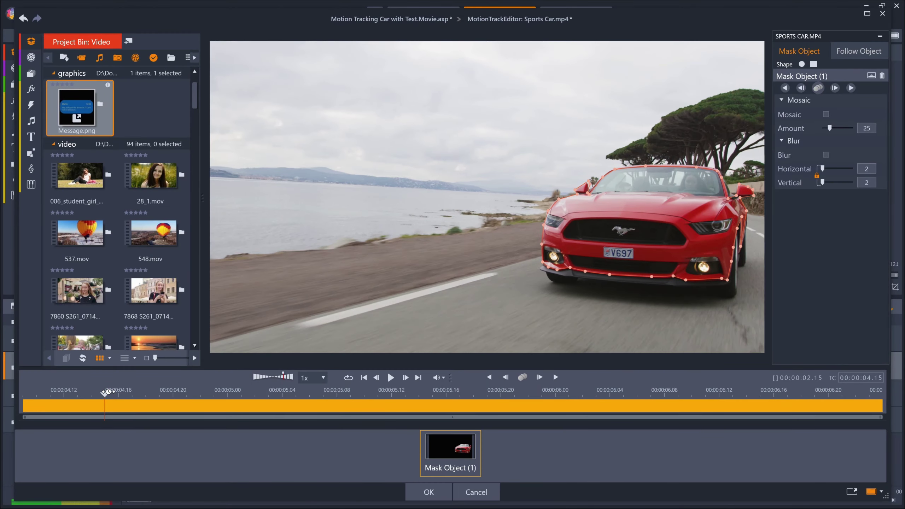
pyautogui.click(89, 394)
pyautogui.click(77, 393)
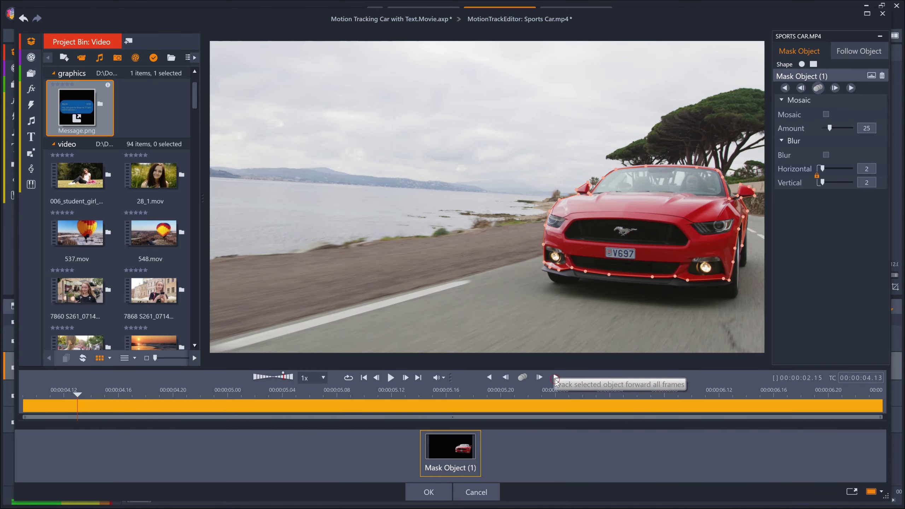
# Track the car mask forward through all frames, and step back to the frame at 00:00:05.10
pyautogui.click(556, 378)
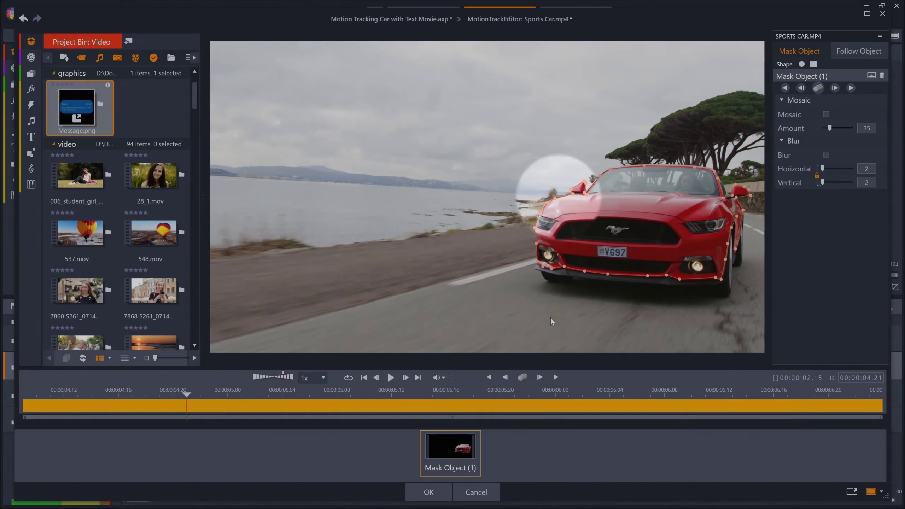
pyautogui.click(556, 377)
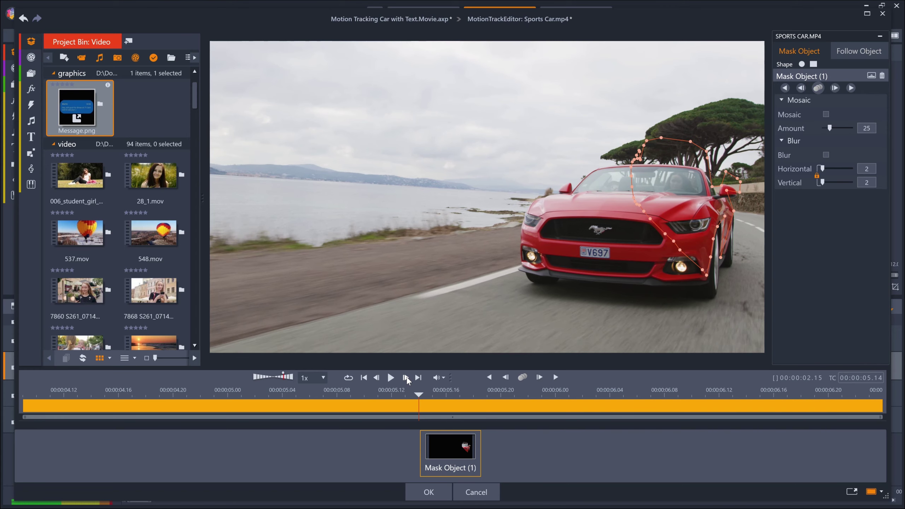
pyautogui.click(378, 380)
pyautogui.click(378, 380)
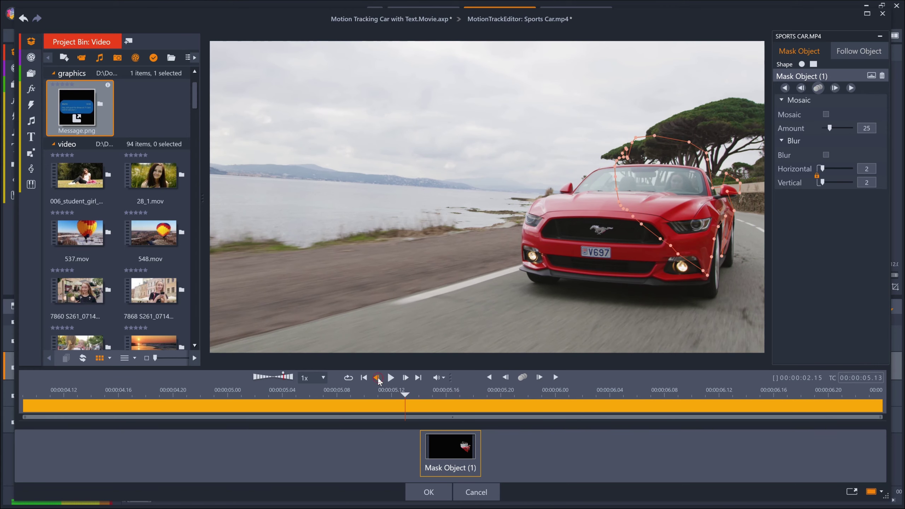
pyautogui.click(379, 380)
pyautogui.click(376, 377)
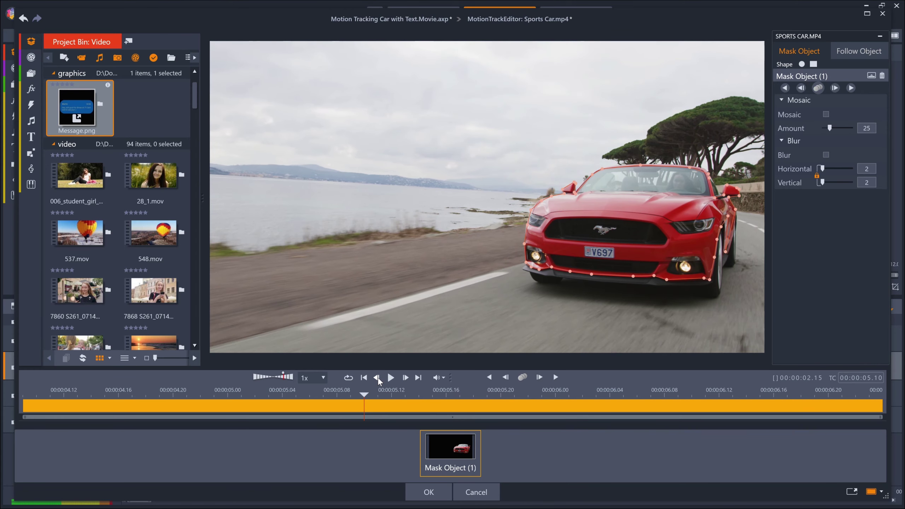
# Track the mask forward one frame to 00:00:05.11 and move its stray points back onto the car's outline
pyautogui.click(540, 378)
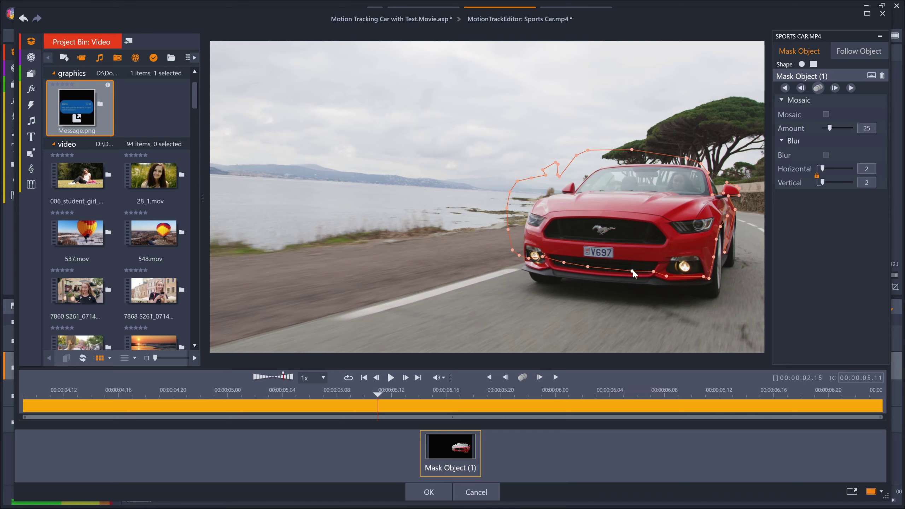
pyautogui.moveTo(701, 164); pyautogui.dragTo(683, 166)
pyautogui.moveTo(632, 150); pyautogui.dragTo(638, 166)
pyautogui.moveTo(588, 150); pyautogui.dragTo(602, 168)
pyautogui.moveTo(587, 267); pyautogui.dragTo(551, 267)
pyautogui.moveTo(528, 258); pyautogui.dragTo(540, 268)
pyautogui.moveTo(519, 255); pyautogui.dragTo(527, 264)
pyautogui.moveTo(508, 229); pyautogui.dragTo(525, 253)
pyautogui.moveTo(506, 209); pyautogui.dragTo(526, 242)
pyautogui.moveTo(517, 181); pyautogui.dragTo(530, 211)
pyautogui.moveTo(531, 178); pyautogui.dragTo(539, 203)
pyautogui.moveTo(545, 175); pyautogui.dragTo(575, 193)
pyautogui.moveTo(576, 155); pyautogui.dragTo(593, 175)
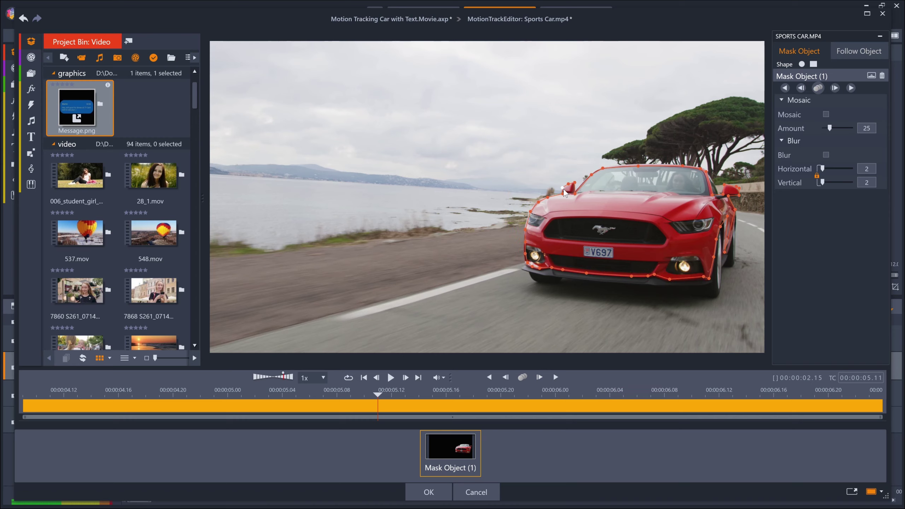
# Track the corrected mask forward frame by frame to 00:00:05.13, and through all remaining frames
pyautogui.click(539, 378)
pyautogui.click(540, 378)
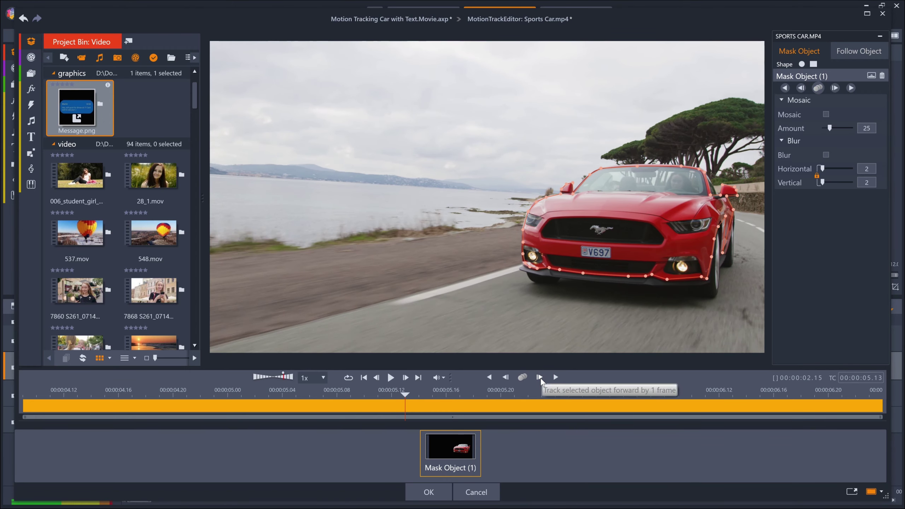
pyautogui.click(557, 378)
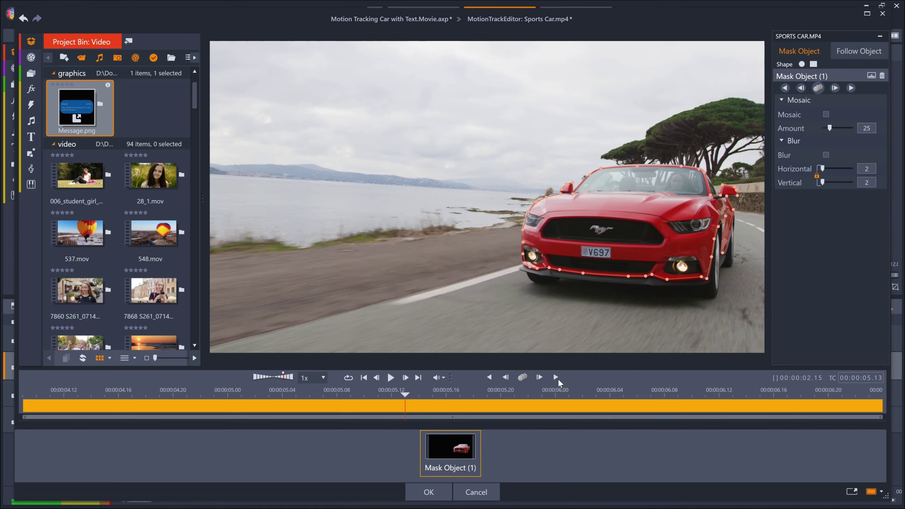
# Play back the tracked car mask, return to the clip's first frame and accept the motion tracking
pyautogui.click(394, 379)
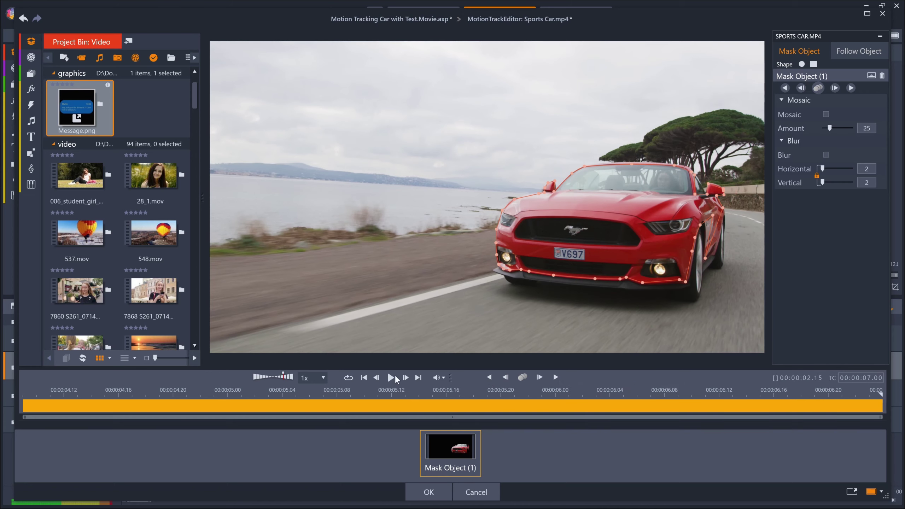
pyautogui.click(363, 378)
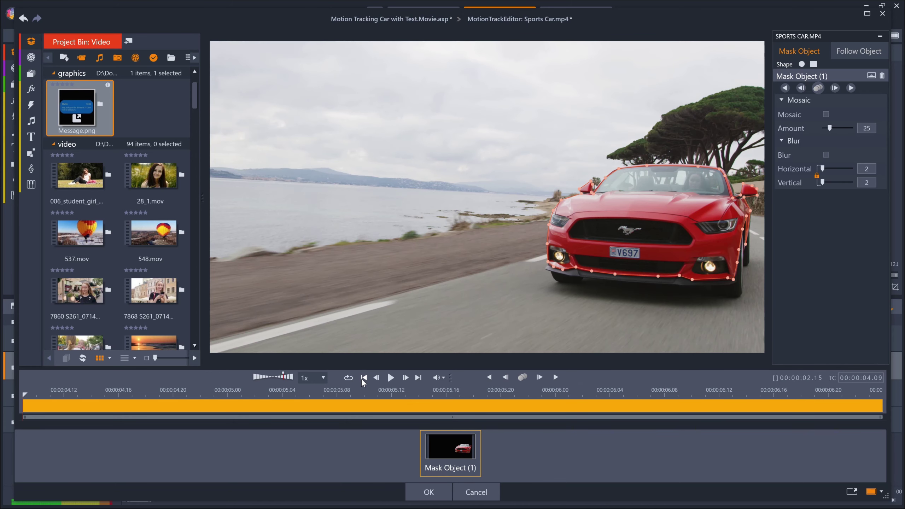
pyautogui.click(429, 492)
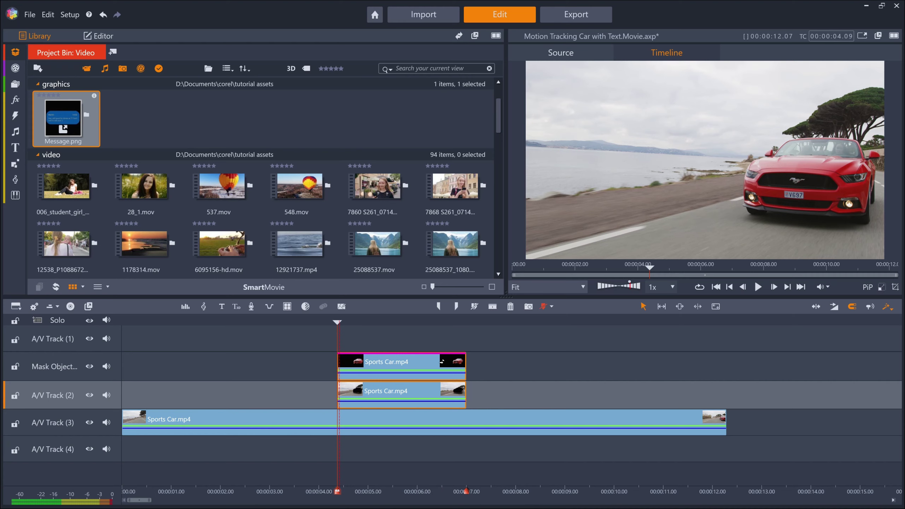
# Open the color grading settings for the Sports Car.mp4 clip on A/V Track (2), beneath the mask object track
pyautogui.click(419, 371)
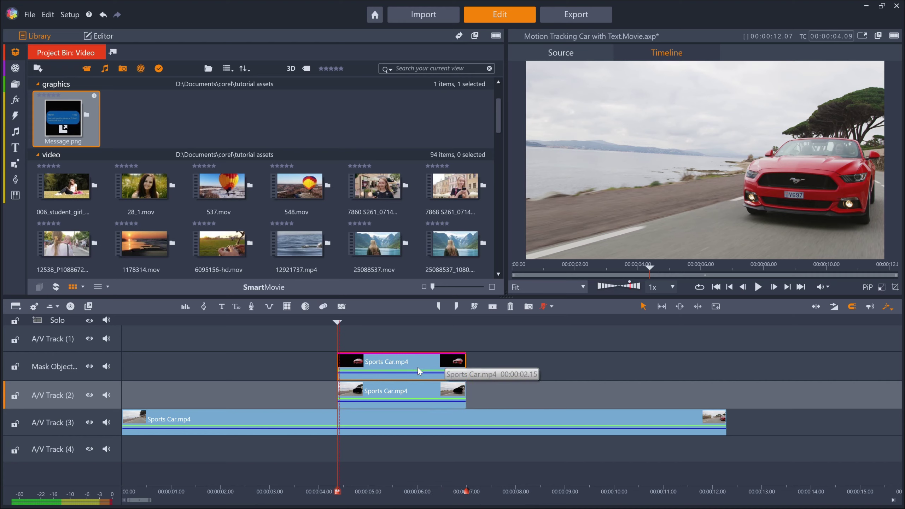
pyautogui.click(419, 389)
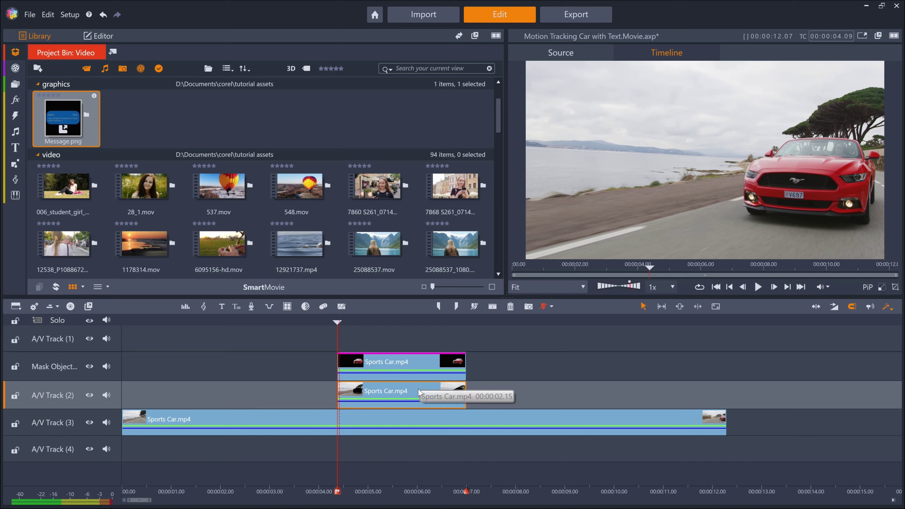
pyautogui.click(107, 35)
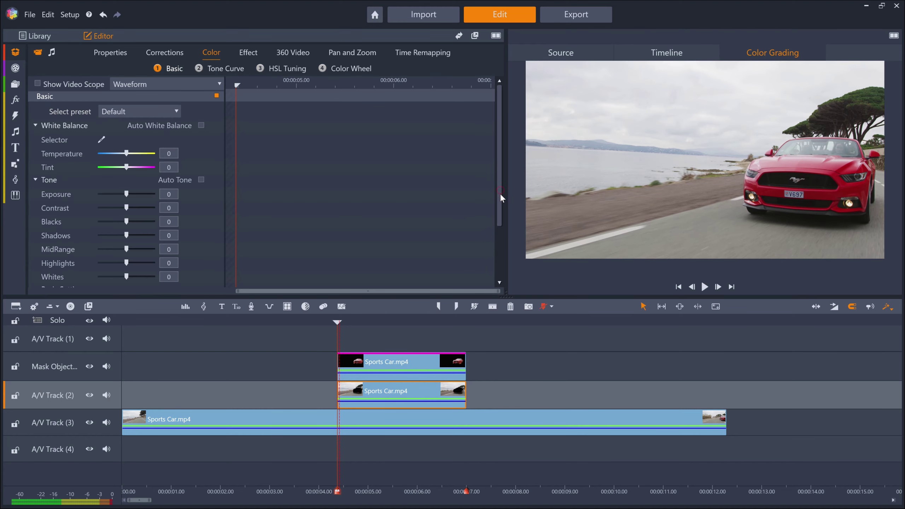
# Set the saturation of the clip on A/V Track (2) to -100 and preview the desaturated background in the timeline
pyautogui.moveTo(500, 193); pyautogui.dragTo(511, 288)
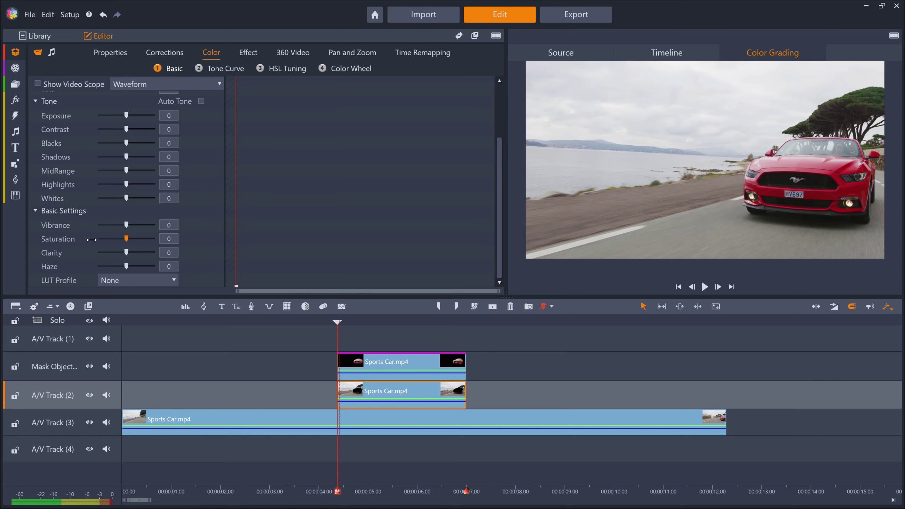
pyautogui.moveTo(92, 240); pyautogui.dragTo(46, 238)
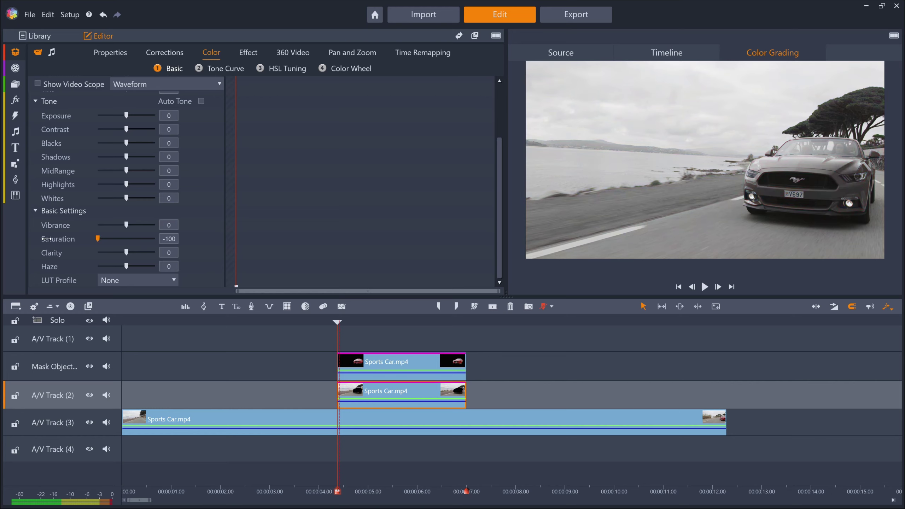
pyautogui.click(652, 51)
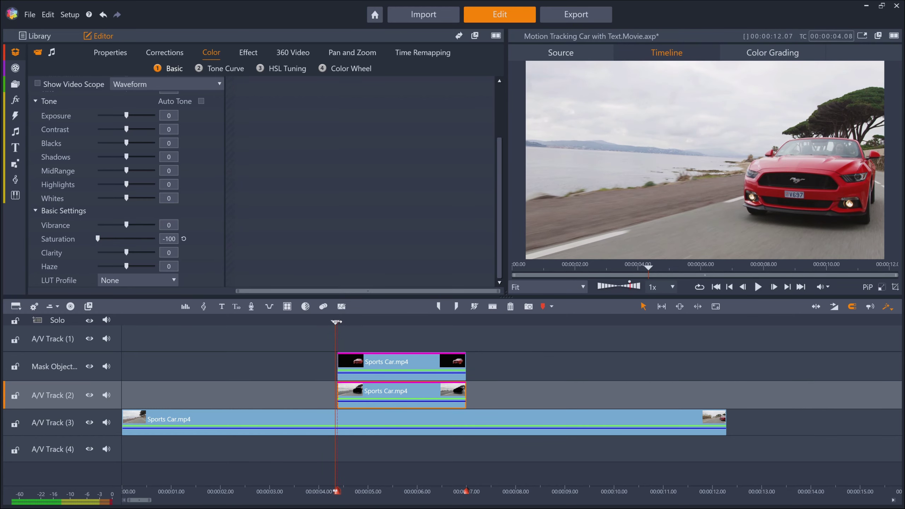
pyautogui.moveTo(336, 322)
pyautogui.mouseDown()
pyautogui.moveTo(347, 323)
pyautogui.moveTo(325, 322)
pyautogui.moveTo(349, 323)
pyautogui.mouseUp()
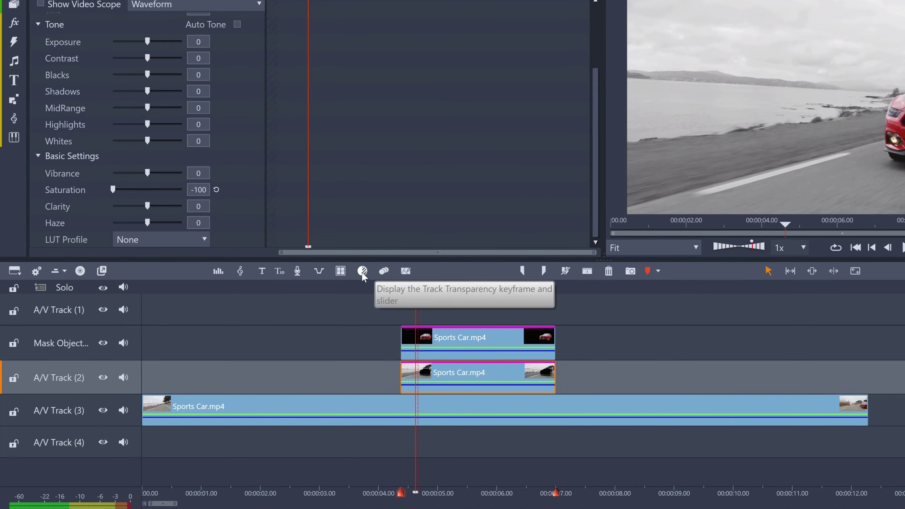
# Show track transparency, enlarge A/V Track (2), keyframe its clip to fade in at the start and out at the end, and preview it
pyautogui.click(360, 272)
pyautogui.moveTo(511, 392); pyautogui.dragTo(510, 414)
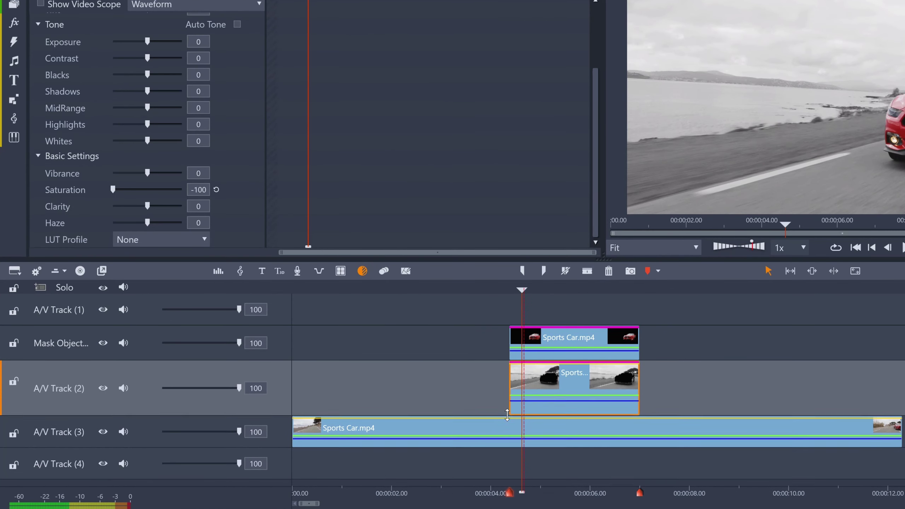
pyautogui.moveTo(526, 365)
pyautogui.mouseDown()
pyautogui.moveTo(517, 363)
pyautogui.moveTo(531, 363)
pyautogui.mouseUp()
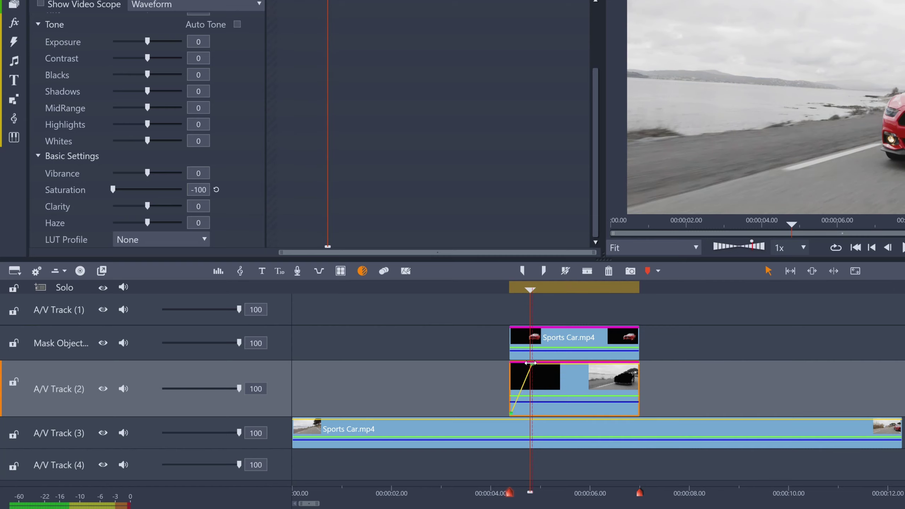
pyautogui.click(592, 363)
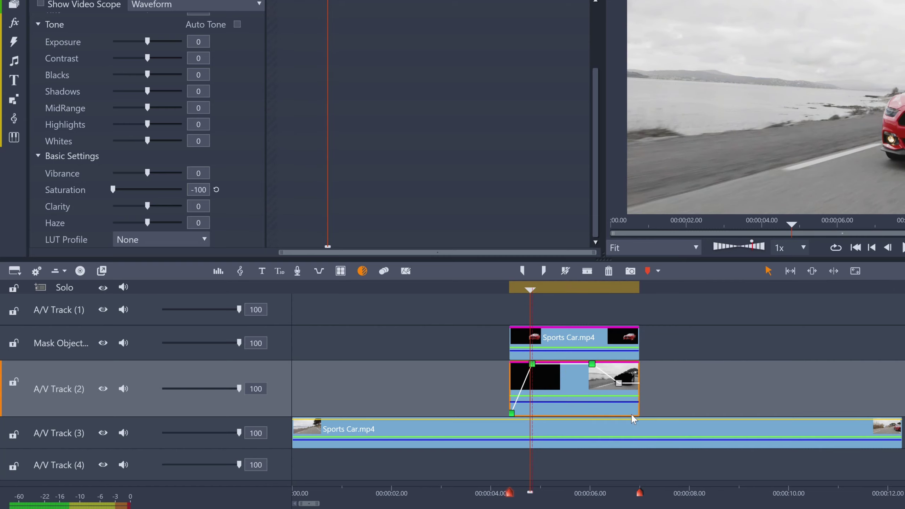
pyautogui.moveTo(637, 363); pyautogui.dragTo(617, 364)
pyautogui.moveTo(469, 287); pyautogui.dragTo(536, 287)
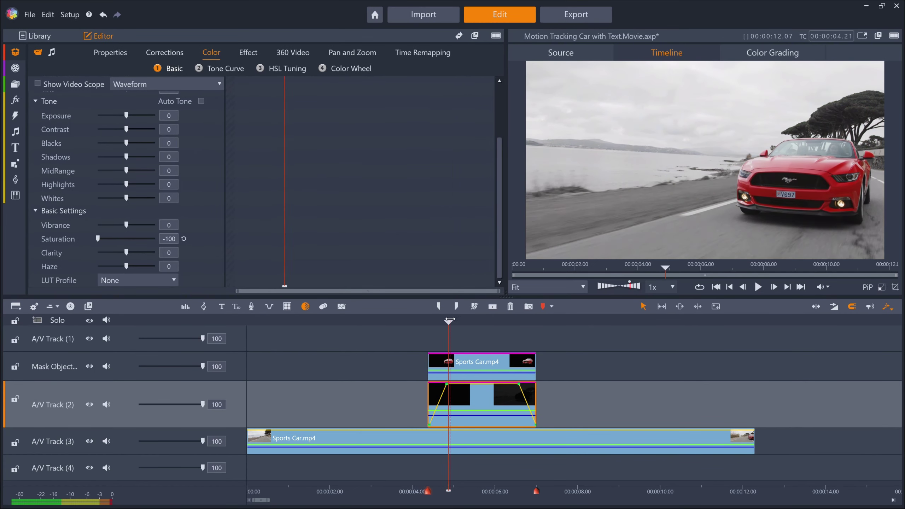
pyautogui.moveTo(449, 321); pyautogui.dragTo(504, 325)
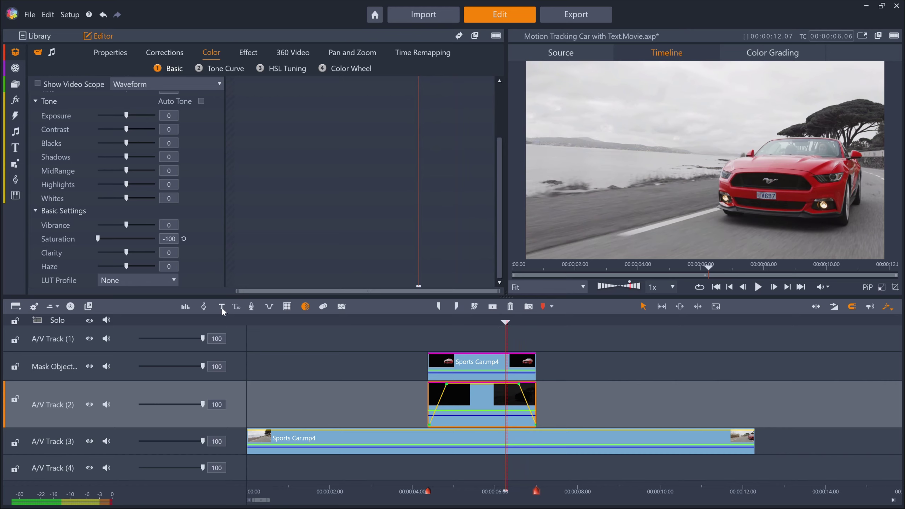
# Create a title above the clips reading CRUISING and set its font to Blade Runner
pyautogui.click(236, 306)
pyautogui.tripleClick(839, 84)
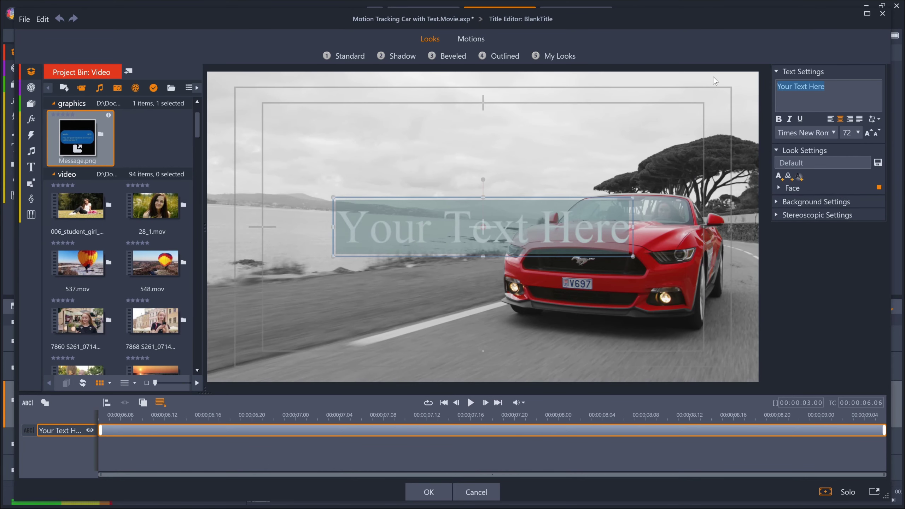
pyautogui.write('CRUISING')
pyautogui.click(834, 133)
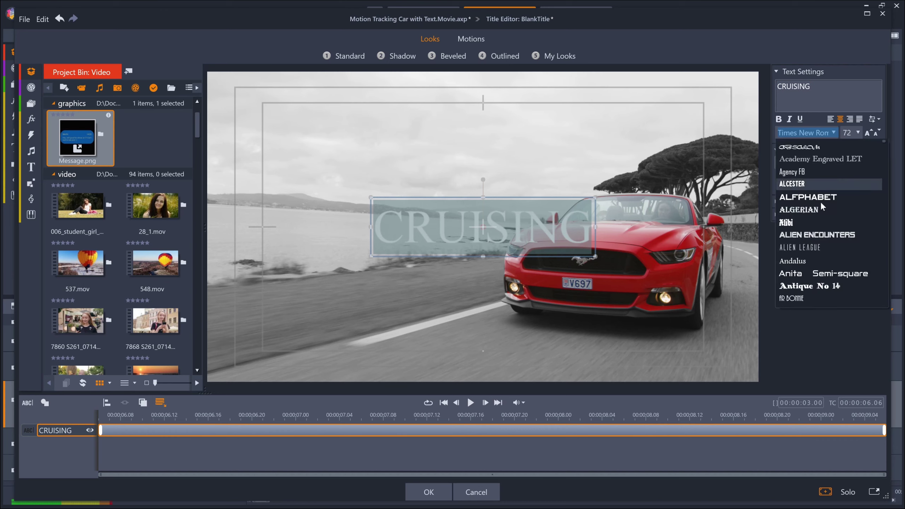
pyautogui.scroll(-5, 826, 249)
pyautogui.click(819, 288)
# Fill the CRUISING text with the dark red (154, 30, 20) sampled from the car's paint and accept the title
pyautogui.click(778, 188)
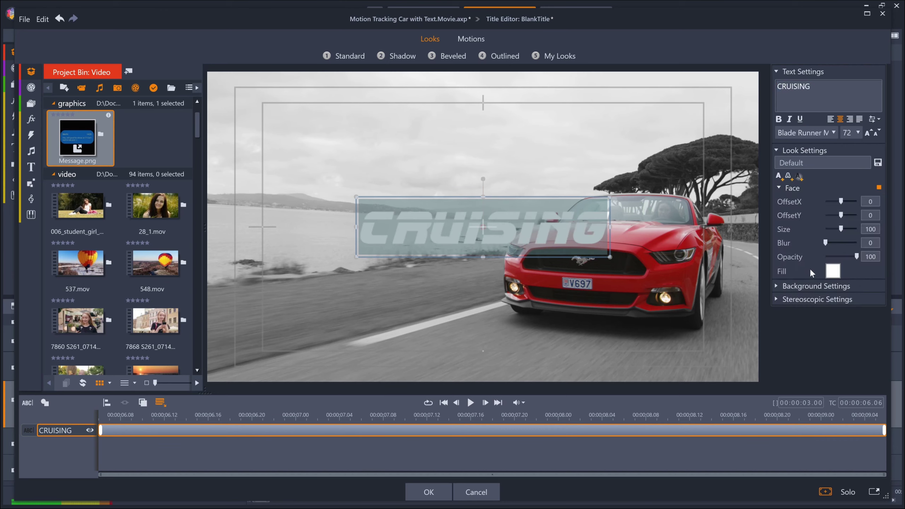
pyautogui.click(827, 271)
pyautogui.click(830, 353)
pyautogui.click(703, 291)
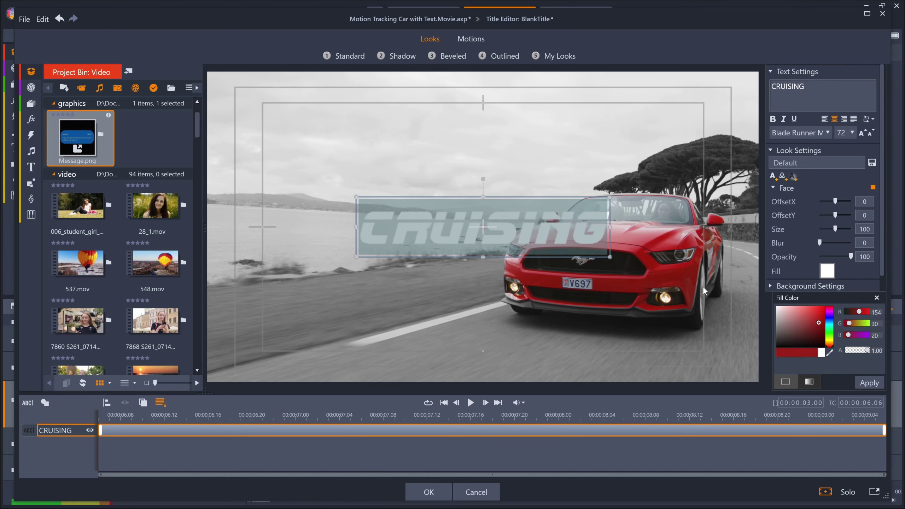
pyautogui.click(870, 383)
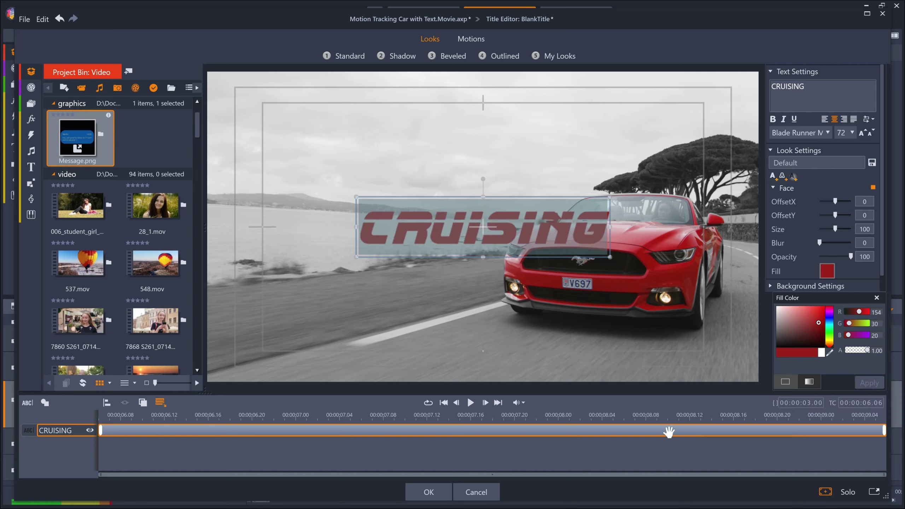
pyautogui.click(428, 492)
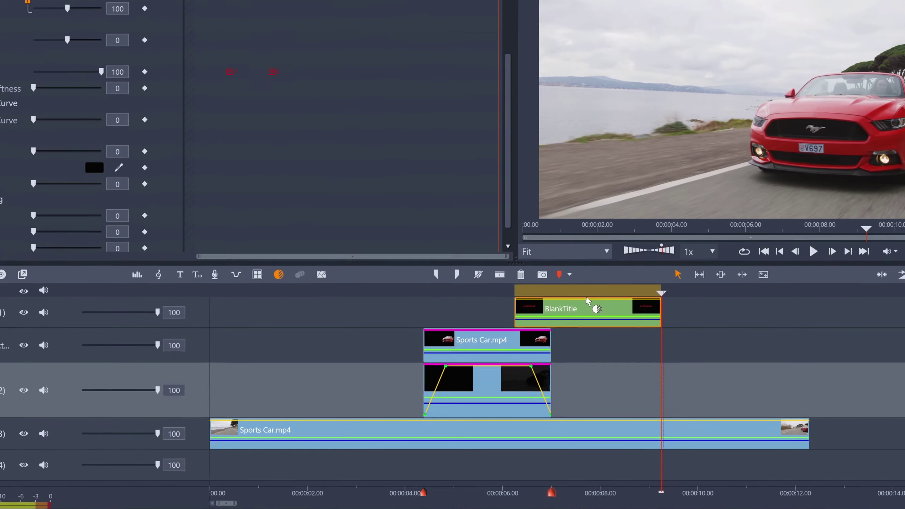
# Match the title to the masked car clip's start and length, and swap their tracks so the title lies beneath the car
pyautogui.moveTo(561, 305); pyautogui.dragTo(495, 308)
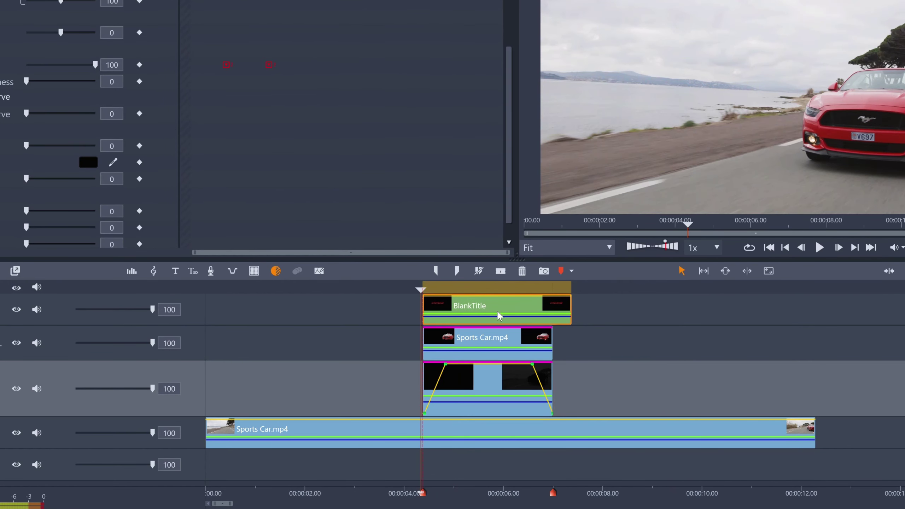
pyautogui.moveTo(568, 311); pyautogui.dragTo(549, 312)
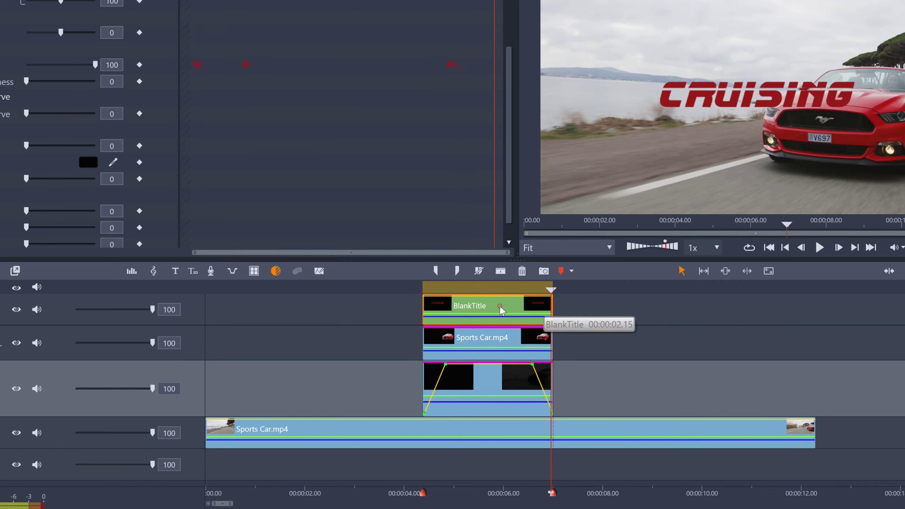
pyautogui.moveTo(502, 310); pyautogui.dragTo(649, 348)
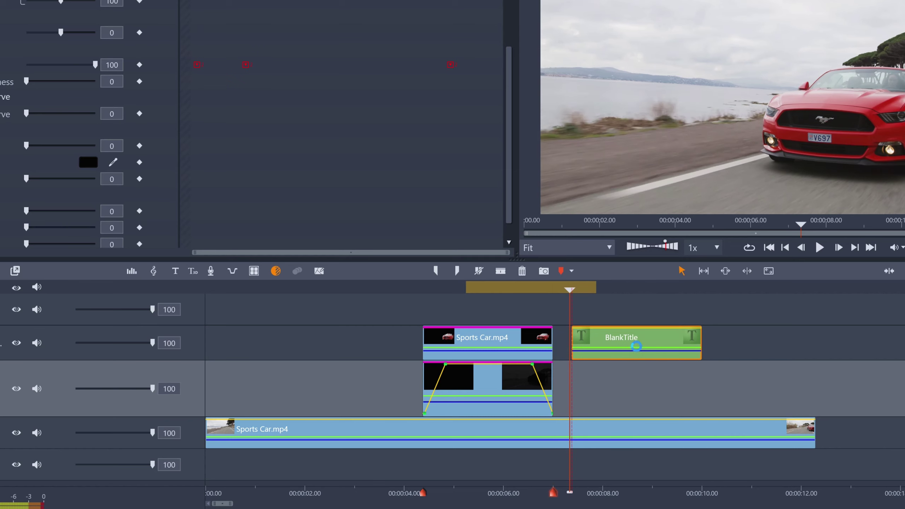
pyautogui.moveTo(488, 340); pyautogui.dragTo(493, 322)
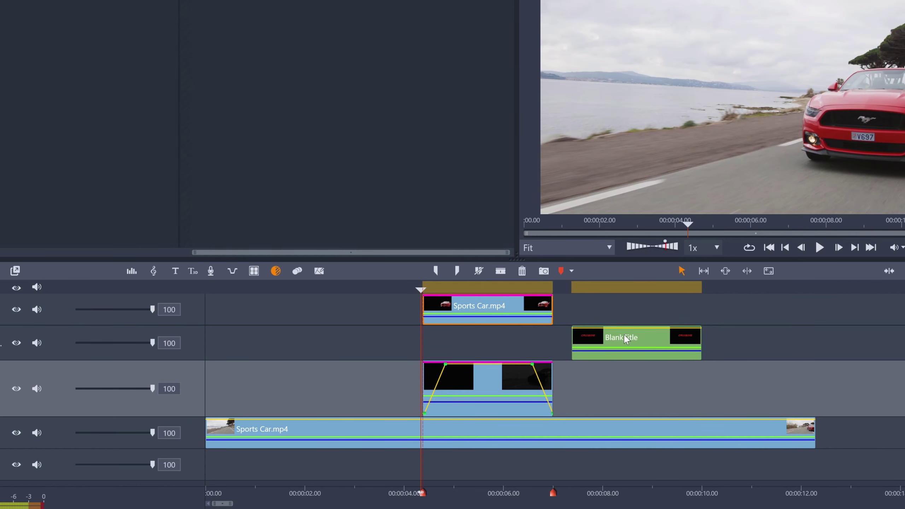
pyautogui.moveTo(624, 337); pyautogui.dragTo(496, 342)
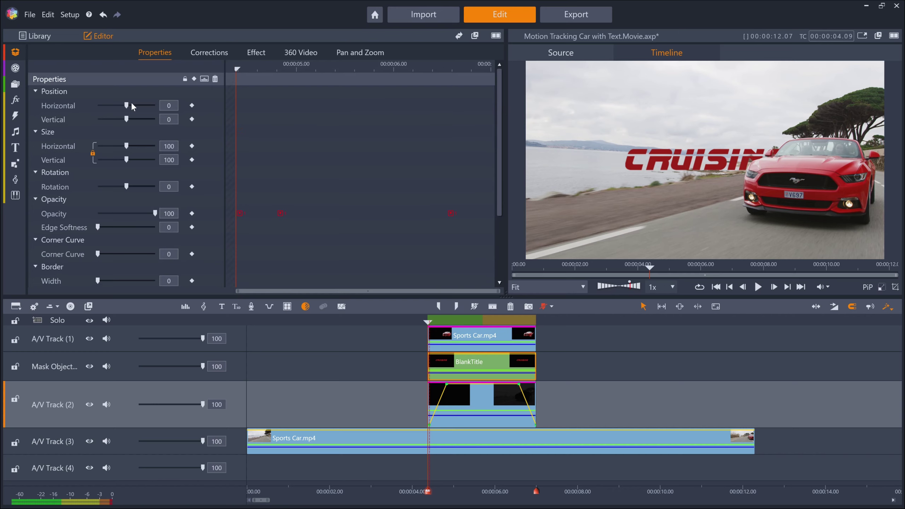
# Keyframe the title's position and size behind the car, ending at horizontal 30.1, vertical -12.8 and size 50
pyautogui.moveTo(126, 105); pyautogui.dragTo(132, 104)
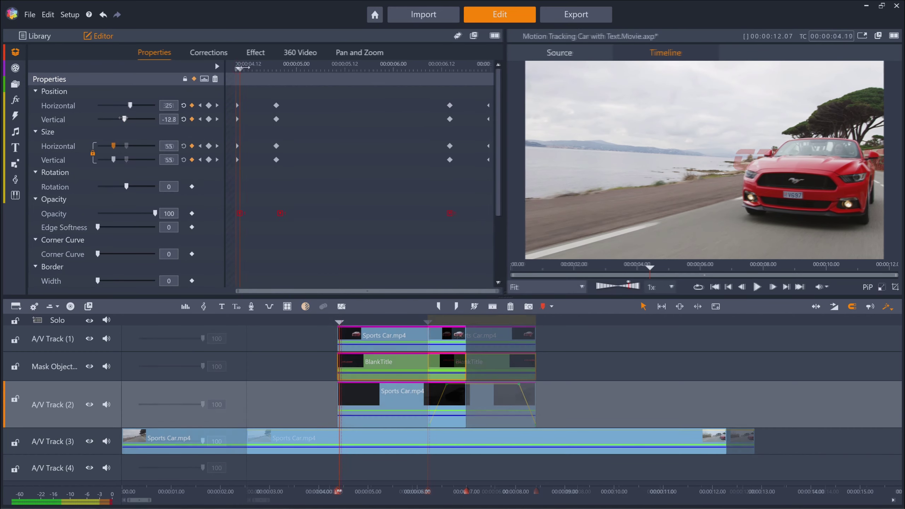
pyautogui.moveTo(263, 67); pyautogui.dragTo(500, 82)
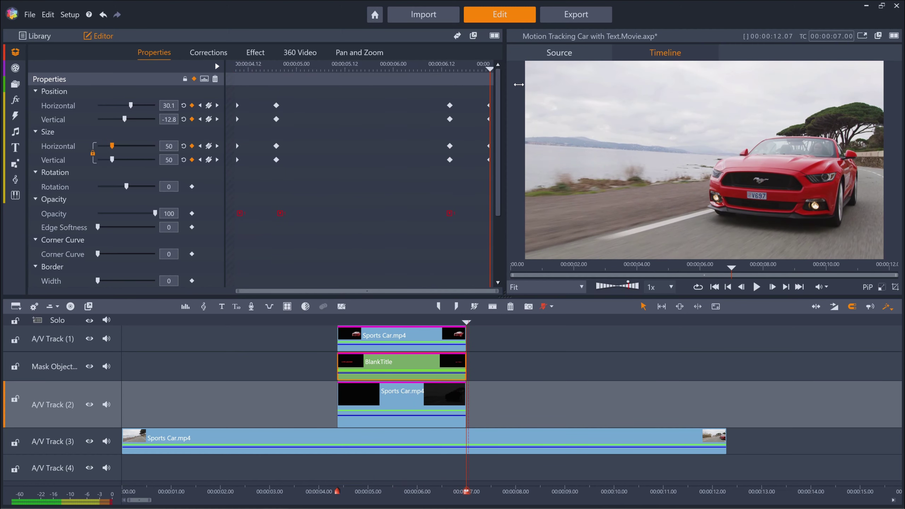
# Apply the Orange & Teal.CUBE LUT profile to the full-length Sports Car.mp4 clip on A/V Track (3)
pyautogui.click(406, 438)
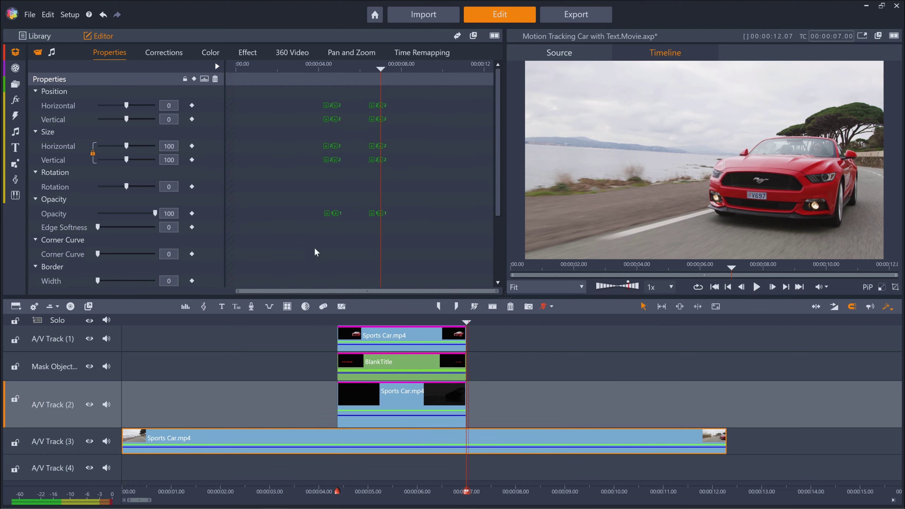
pyautogui.click(210, 51)
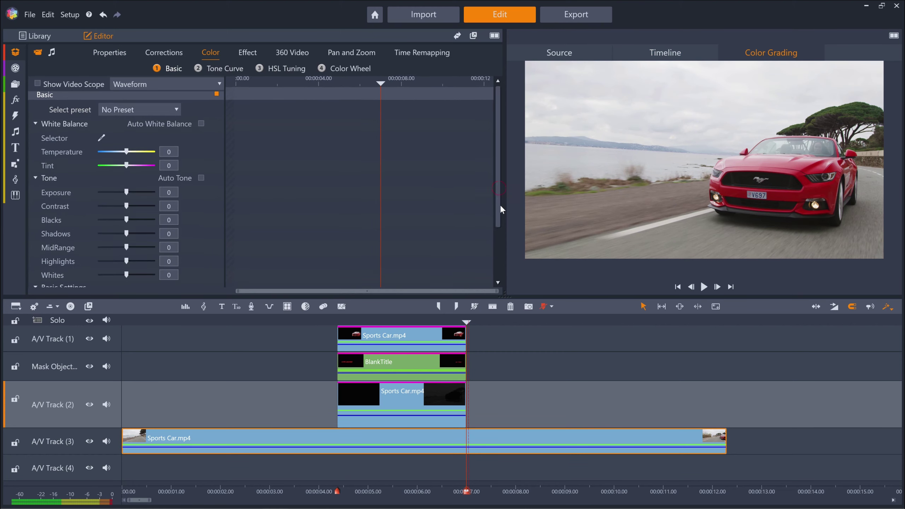
pyautogui.scroll(-3, 485, 281)
pyautogui.click(116, 281)
pyautogui.click(118, 306)
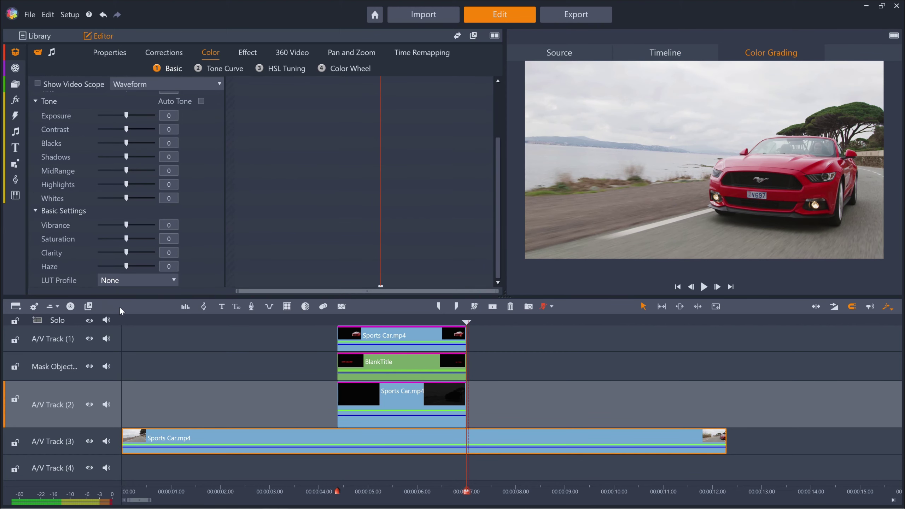
# Apply the Orange & Teal.CUBE LUT profile to the masked car clip on A/V Track (1) and play the sequence from near its start
pyautogui.click(426, 340)
pyautogui.click(174, 281)
pyautogui.click(142, 307)
pyautogui.click(166, 325)
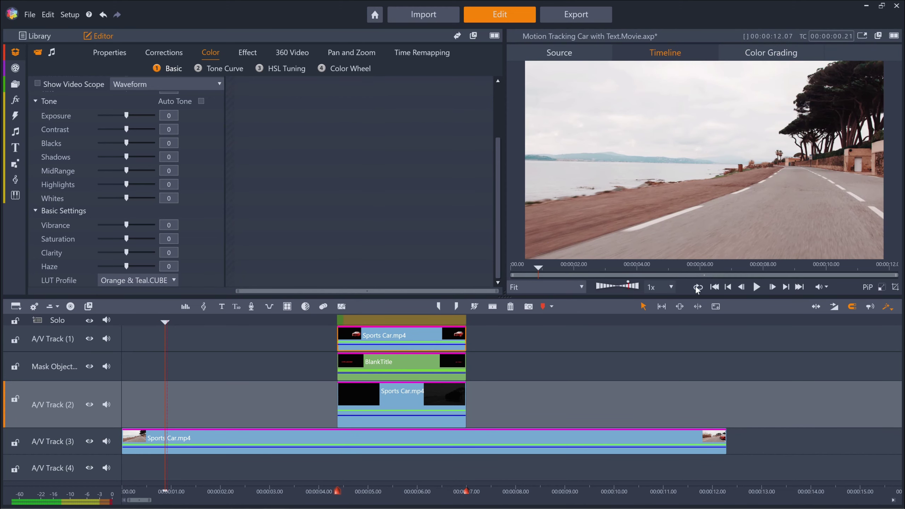
pyautogui.click(756, 287)
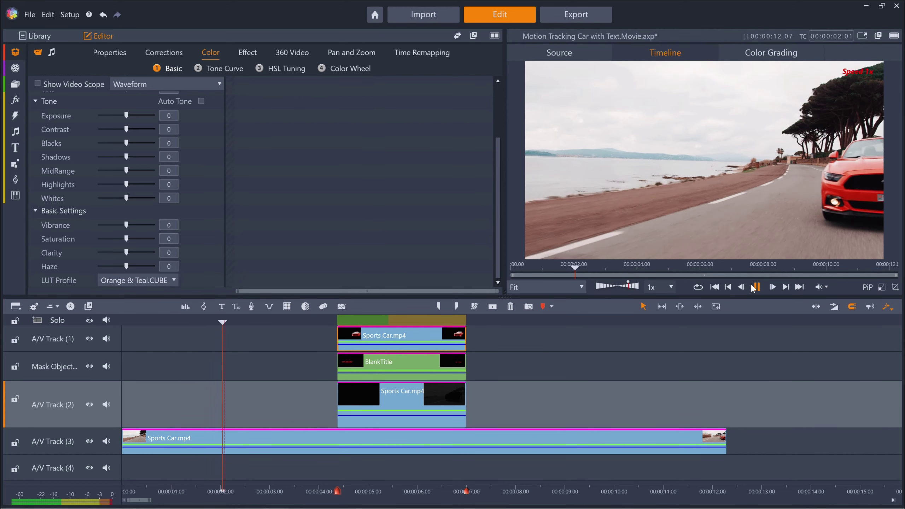